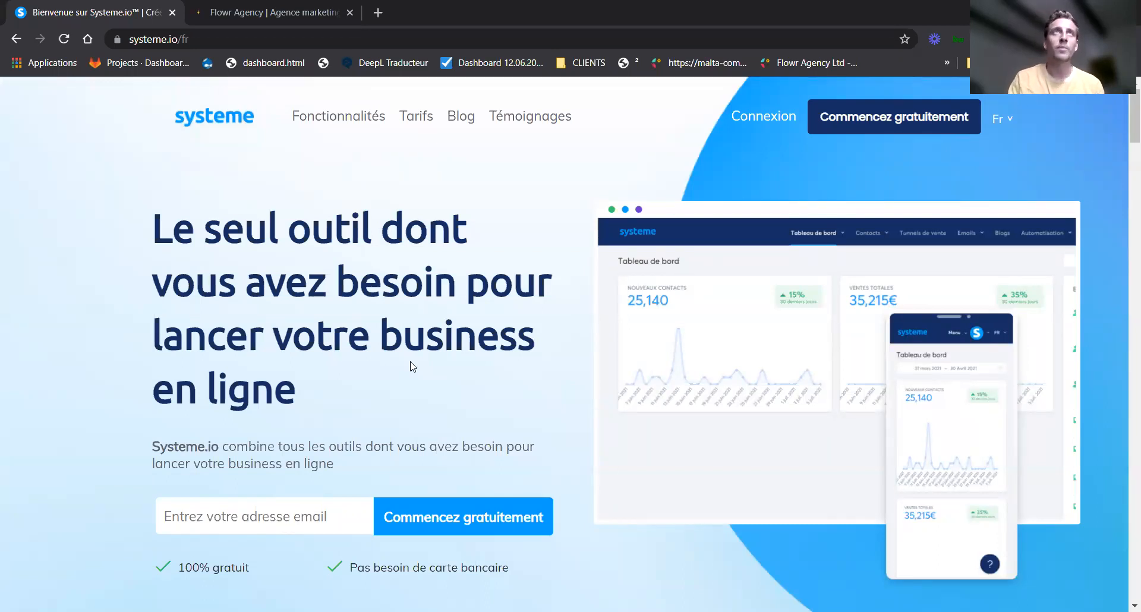
Log in to the Systeme.io account with the prefilled credentials and examine the dashboard's new-contacts figure.
left_click(752, 119)
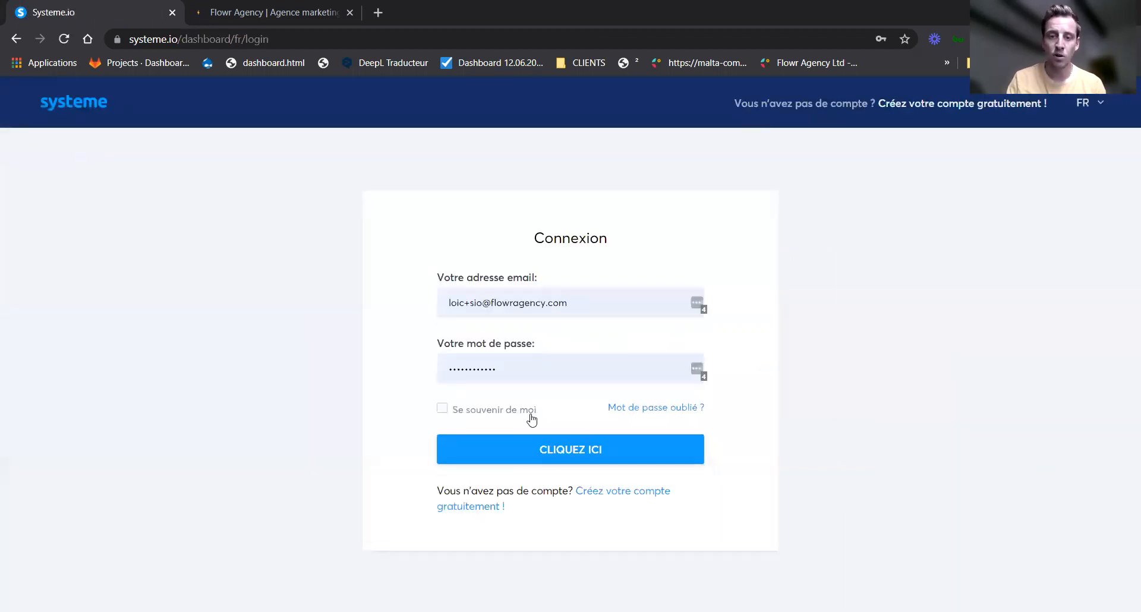
left_click(552, 450)
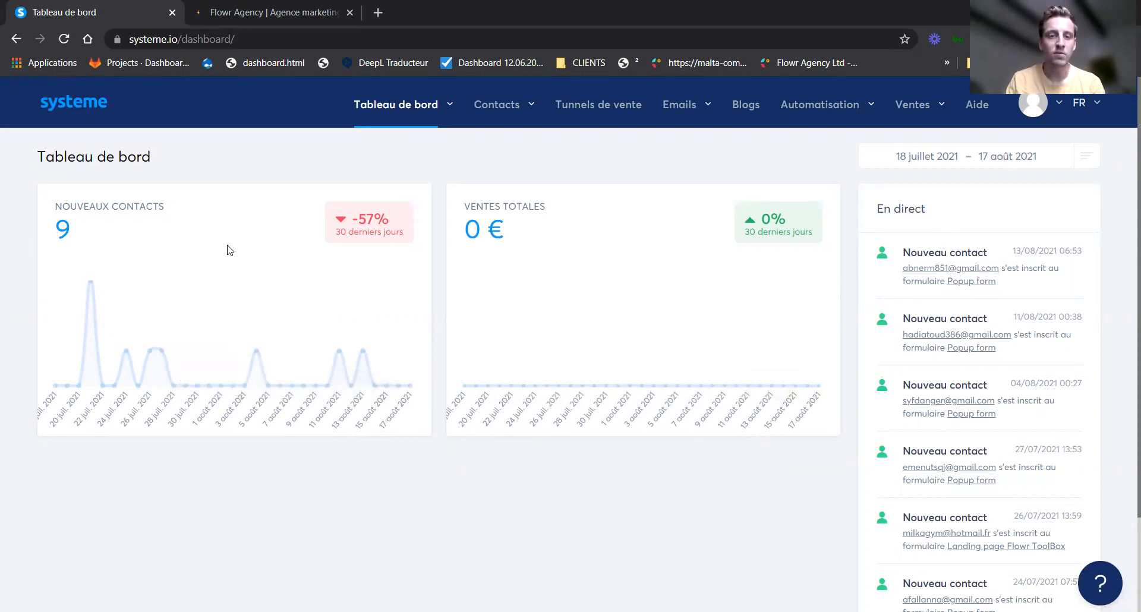
mouse_move(339, 366)
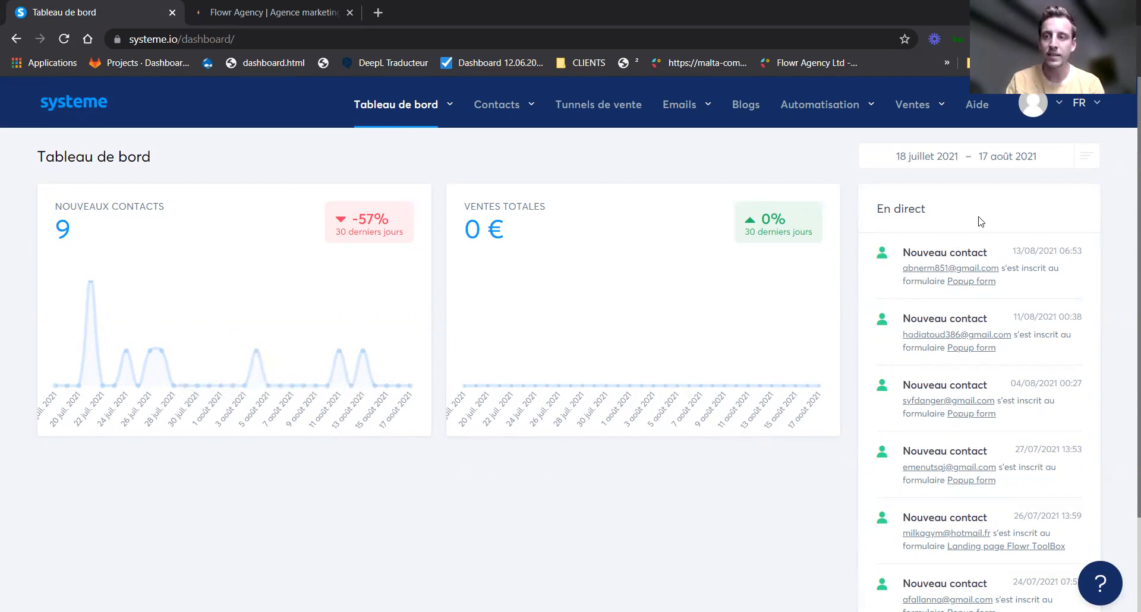
double_click(63, 226)
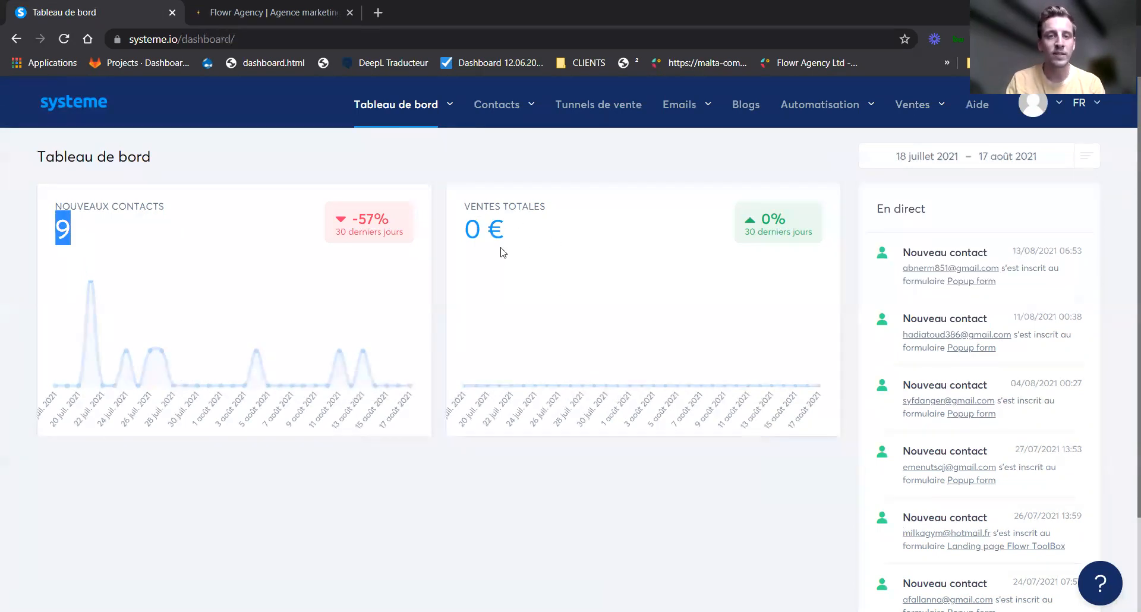
View the contact list with its tags, and open the tag management page.
mouse_move(498, 107)
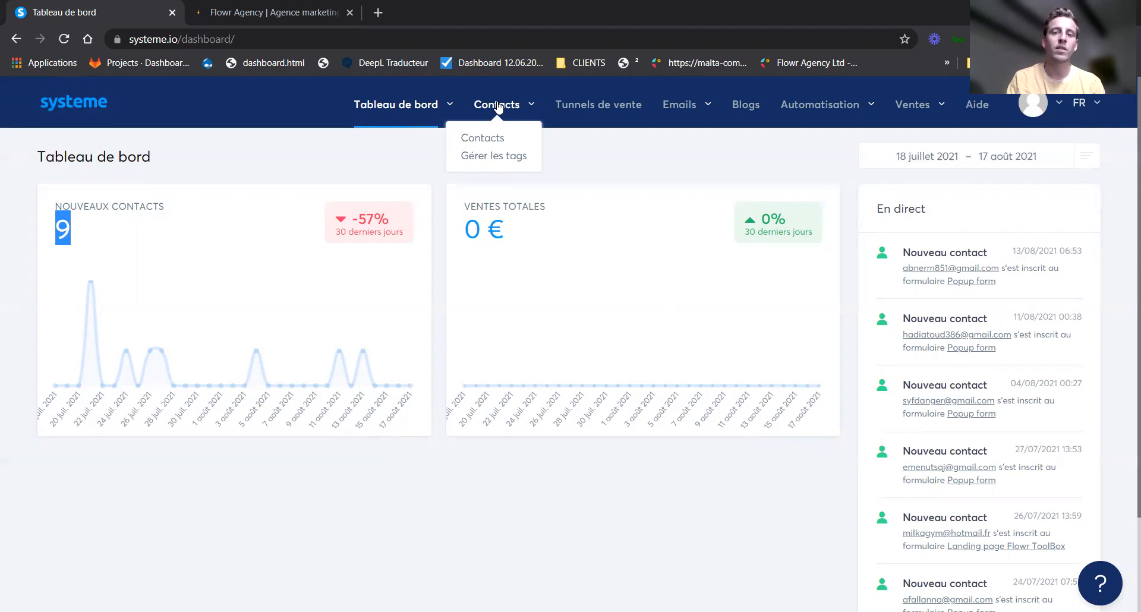
left_click(493, 139)
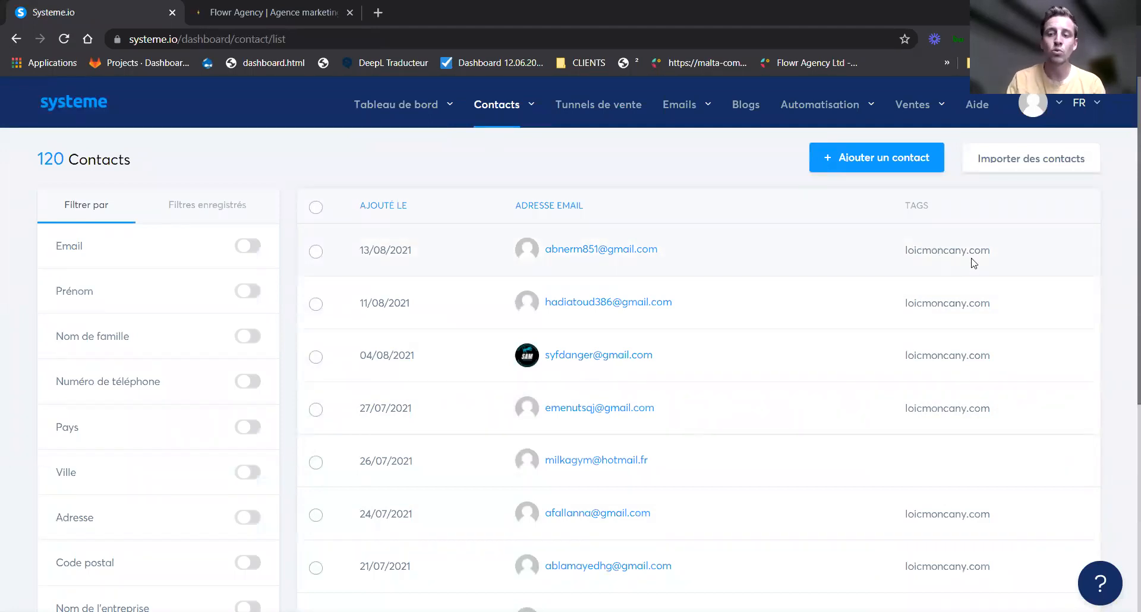
left_click(487, 156)
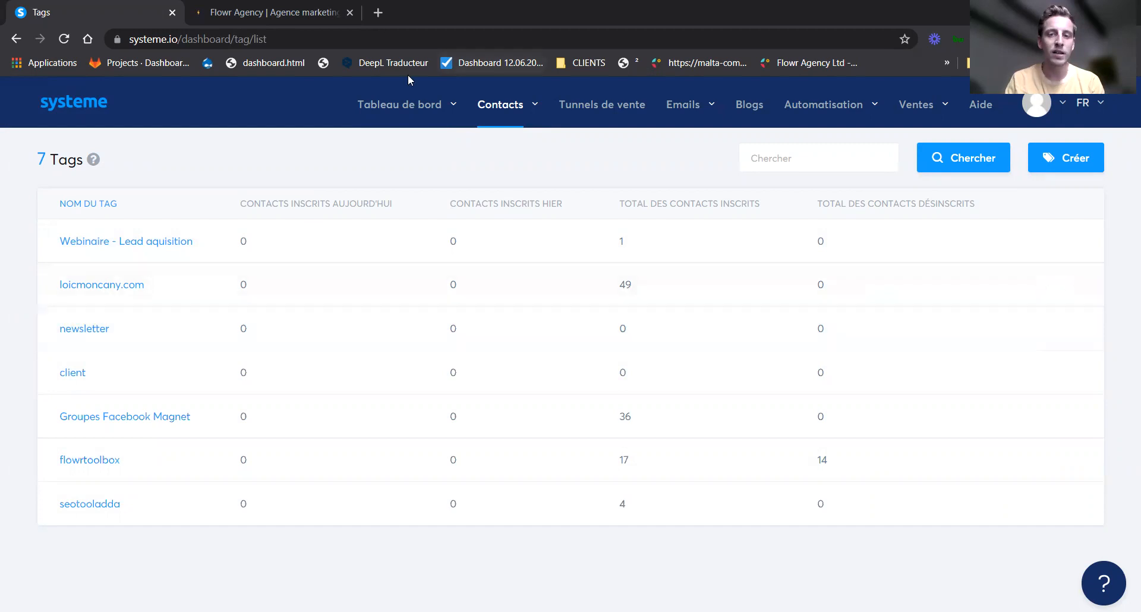
Open the sales funnel list and preview the FLOWR webinar funnel's public page down to its registration form.
mouse_move(508, 106)
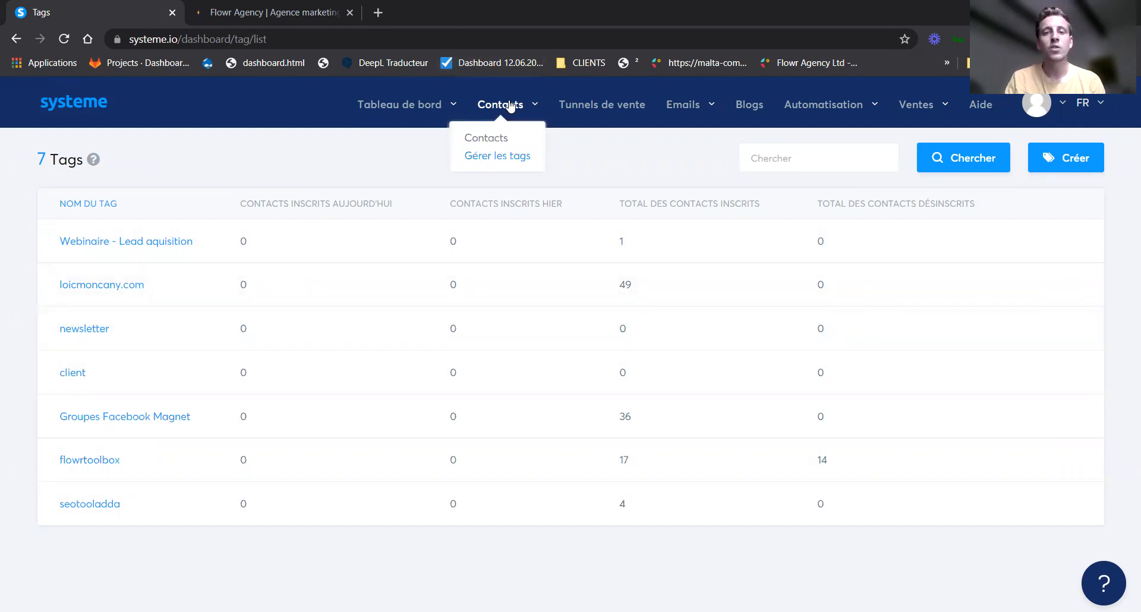
left_click(569, 105)
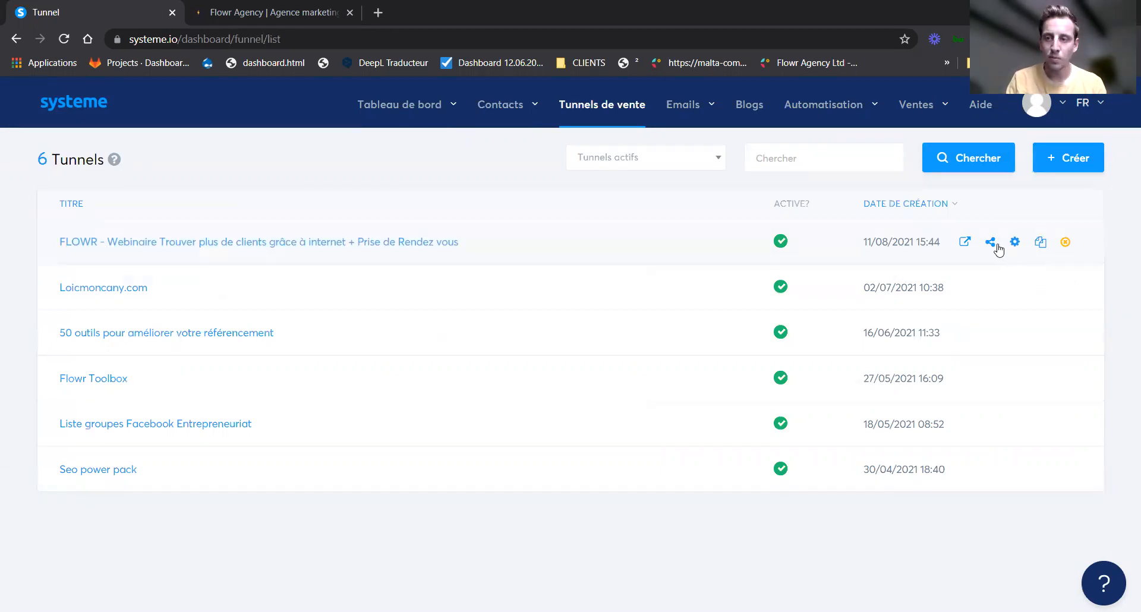
left_click(964, 242)
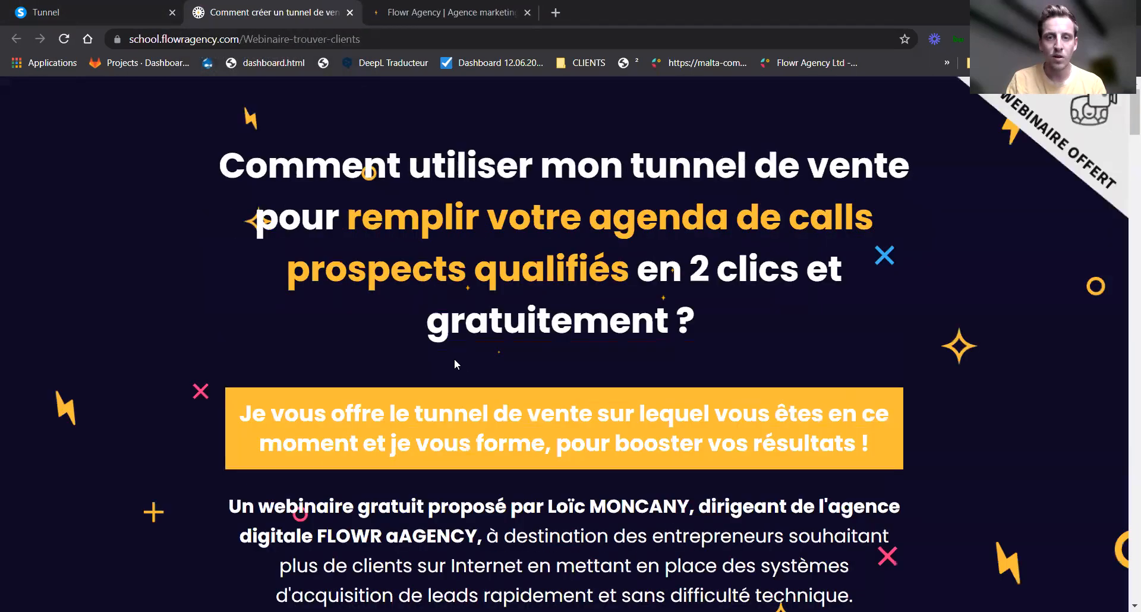
scroll(454, 359, "down", 10)
scroll(432, 316, "down", 1)
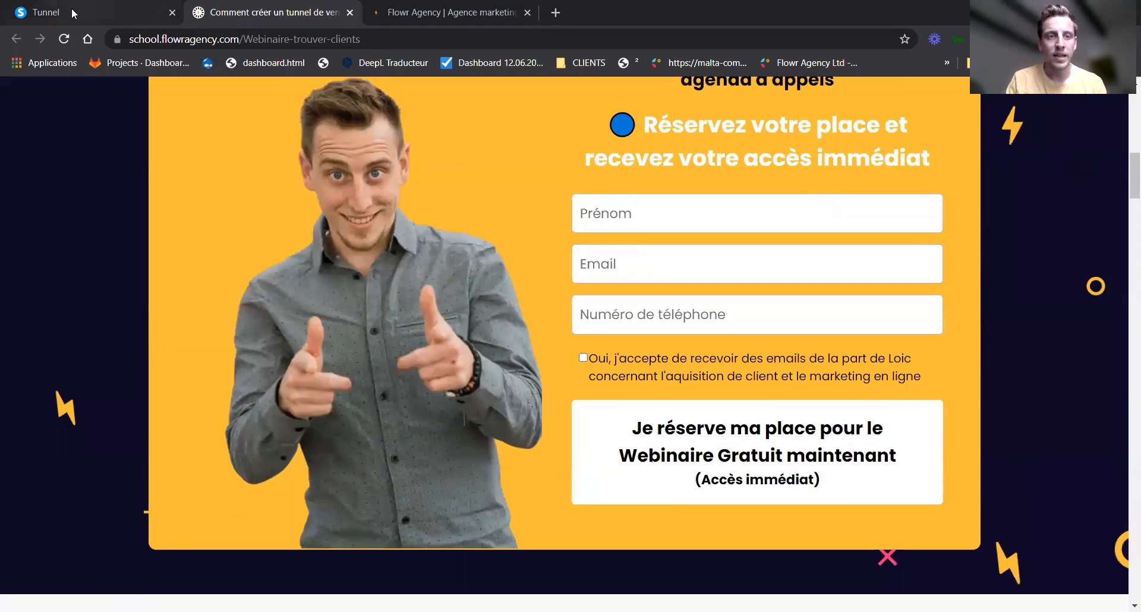
Open the FLOWR webinar funnel for editing and review its four pages and the registration page's automation rules.
left_click(72, 12)
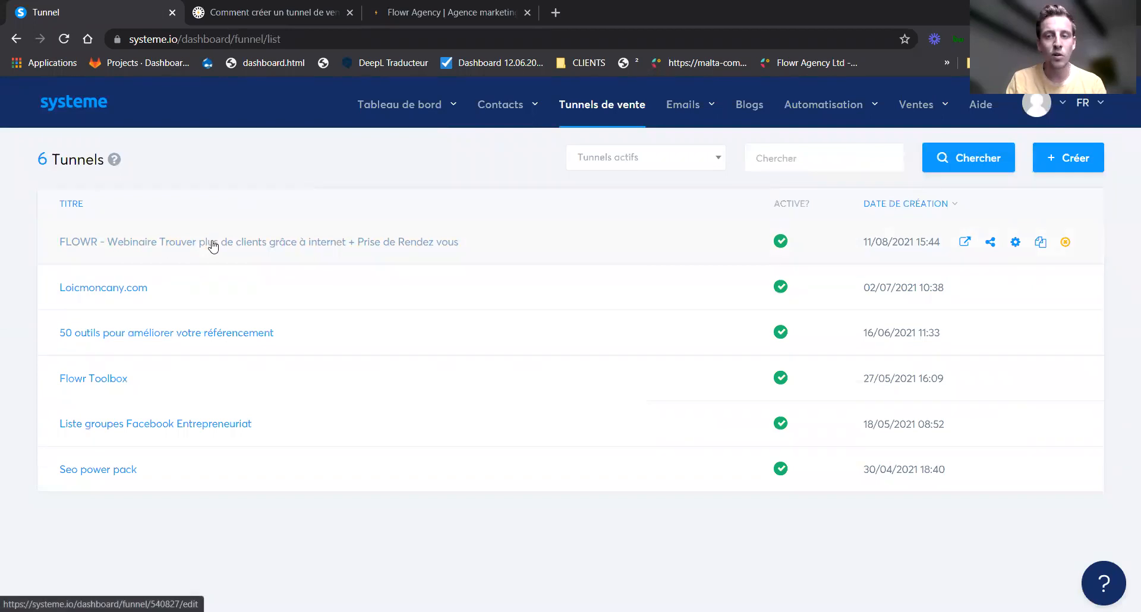
left_click(231, 249)
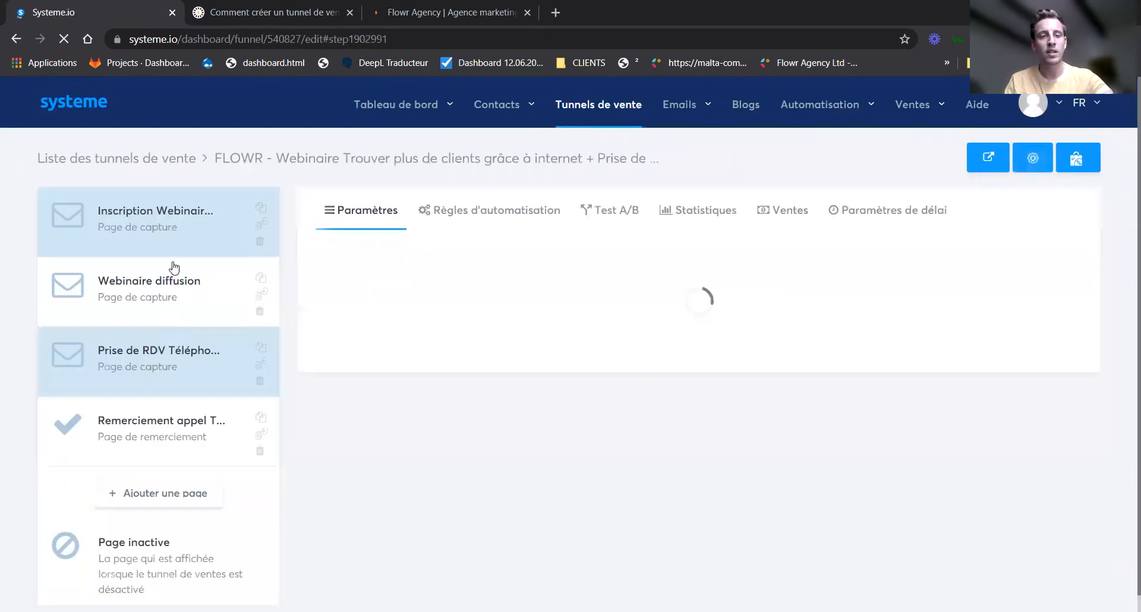
left_click(201, 284)
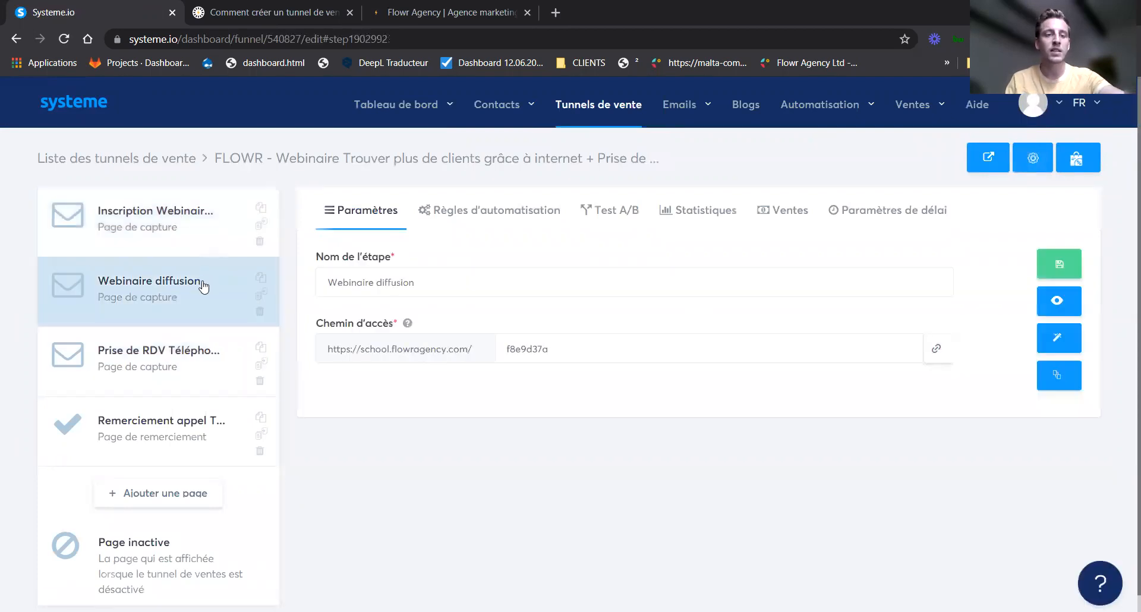
left_click(190, 358)
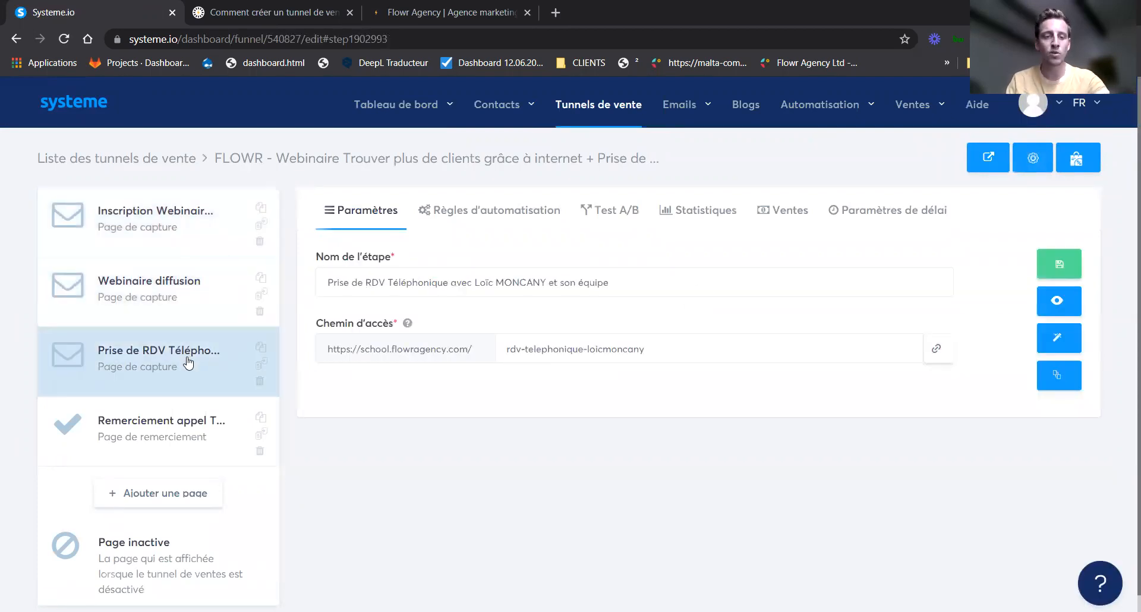
left_click(178, 418)
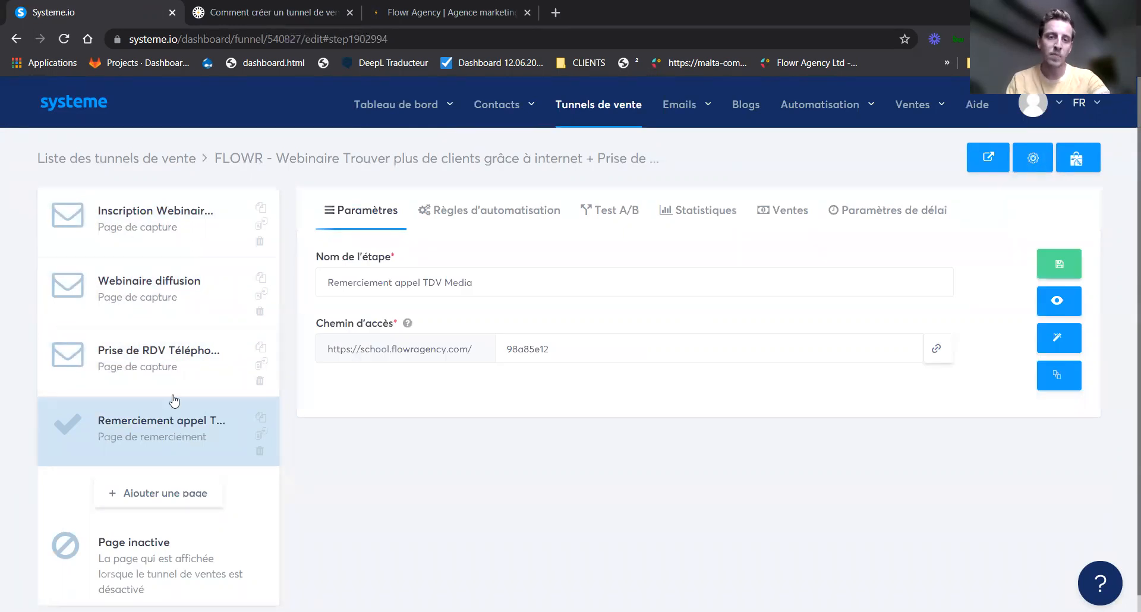
left_click(241, 235)
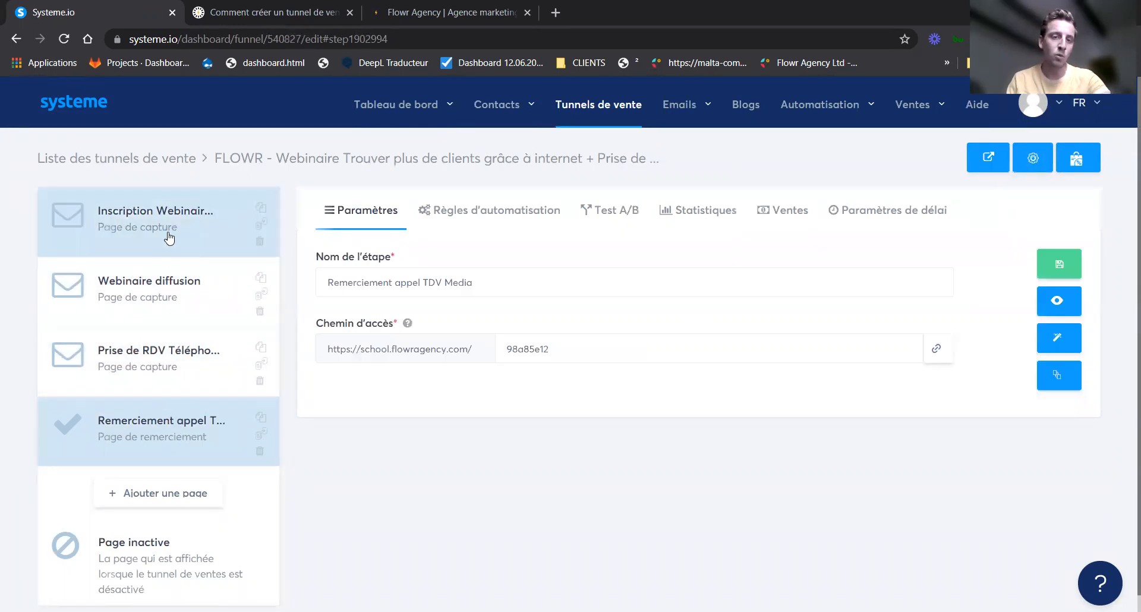
left_click(508, 215)
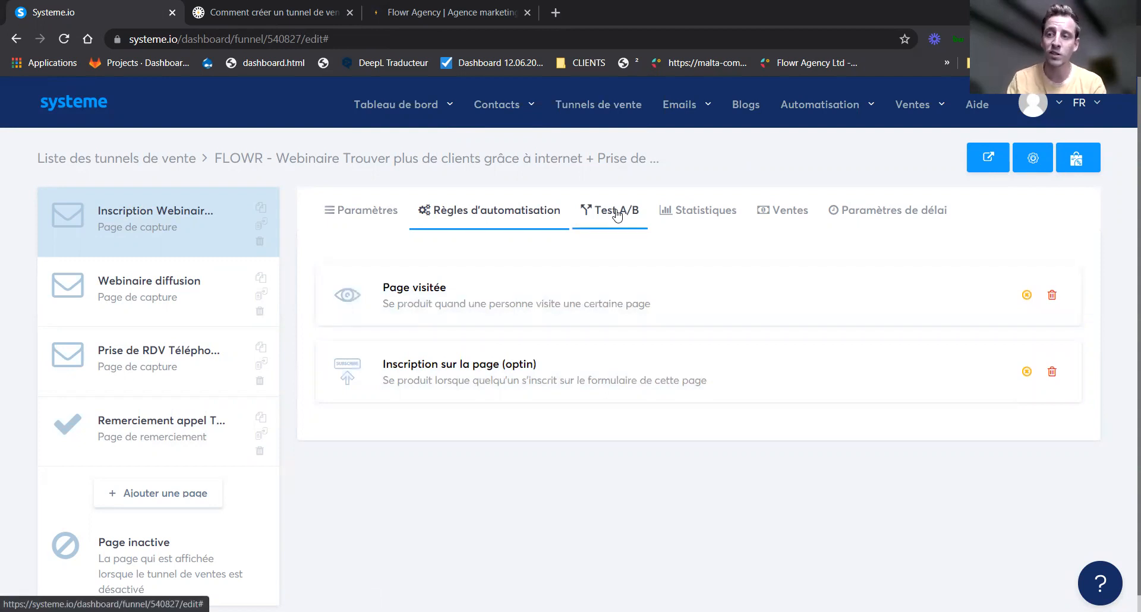
Return to the funnel list and preview the Flowr Toolbox landing page down to its first-name and email form.
left_click(580, 111)
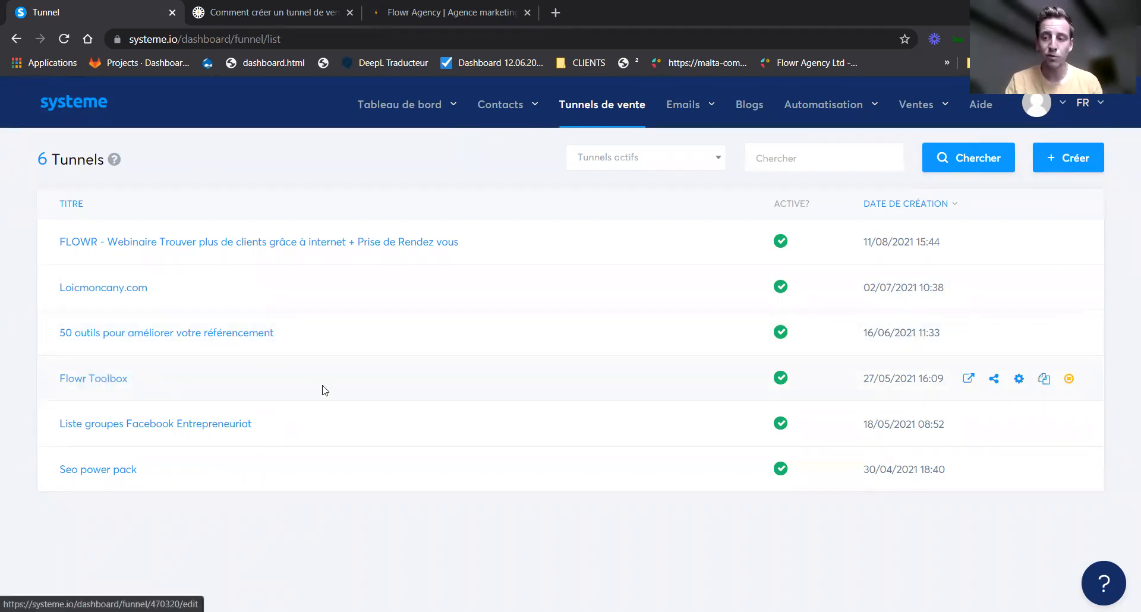
left_click(971, 379)
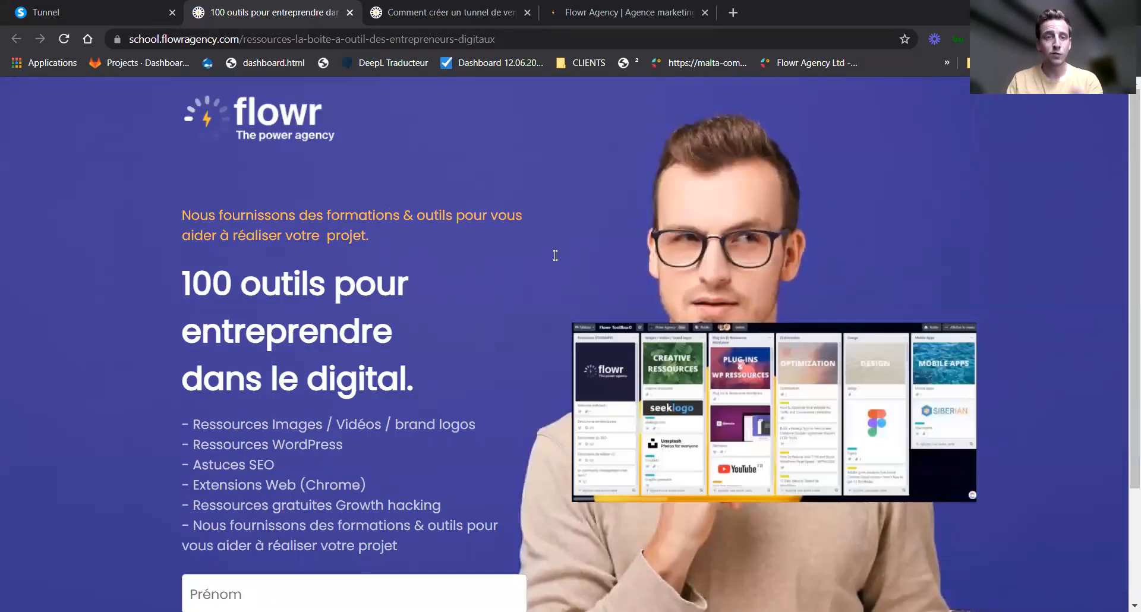
scroll(577, 255, "down", 3)
scroll(581, 256, "up", 3)
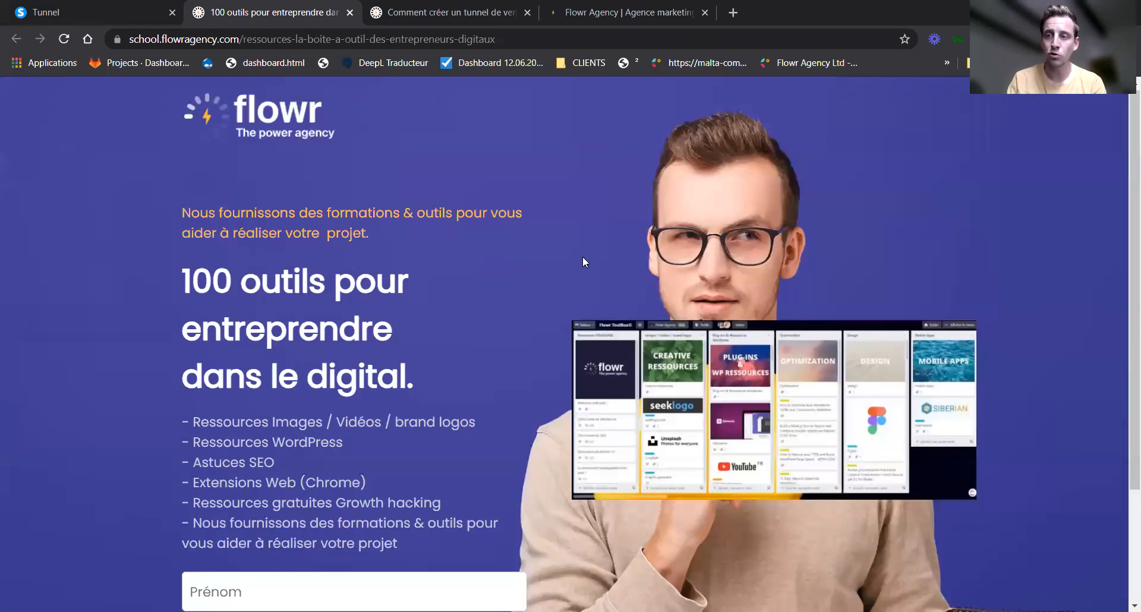
scroll(645, 312, "down", 3)
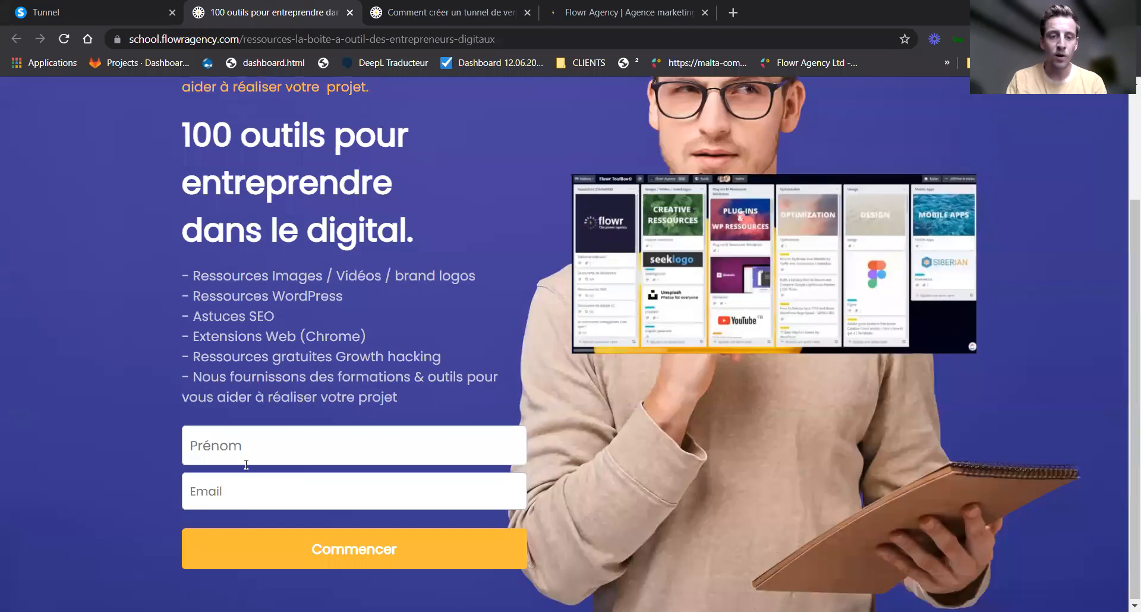
left_click(228, 449)
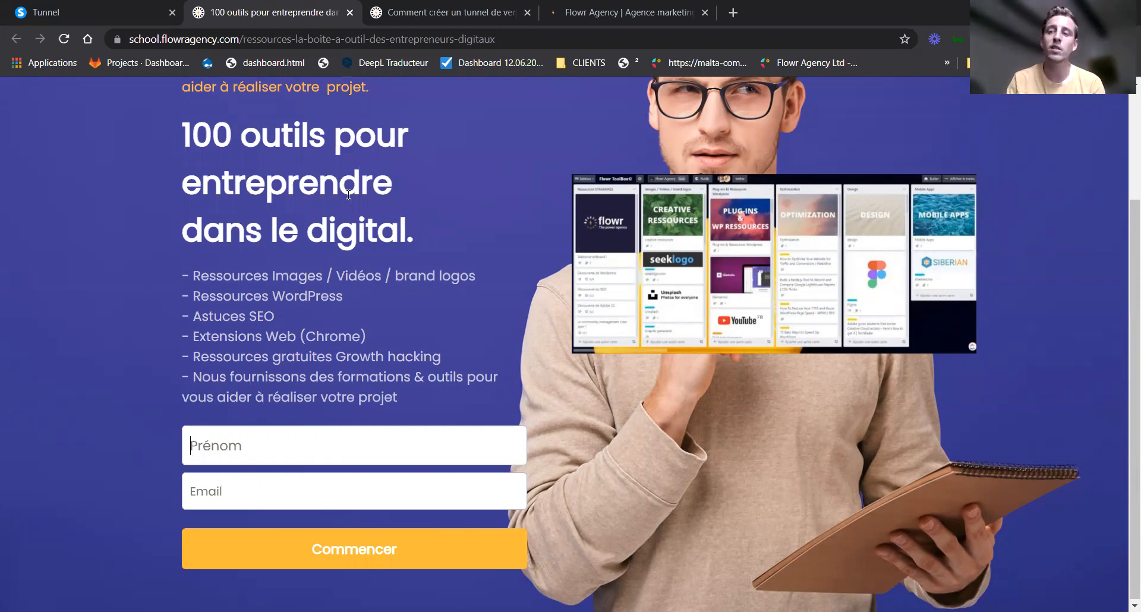
Open the Flowr Toolbox funnel for editing and compare the settings of its landing page and thank-you page.
left_click(101, 12)
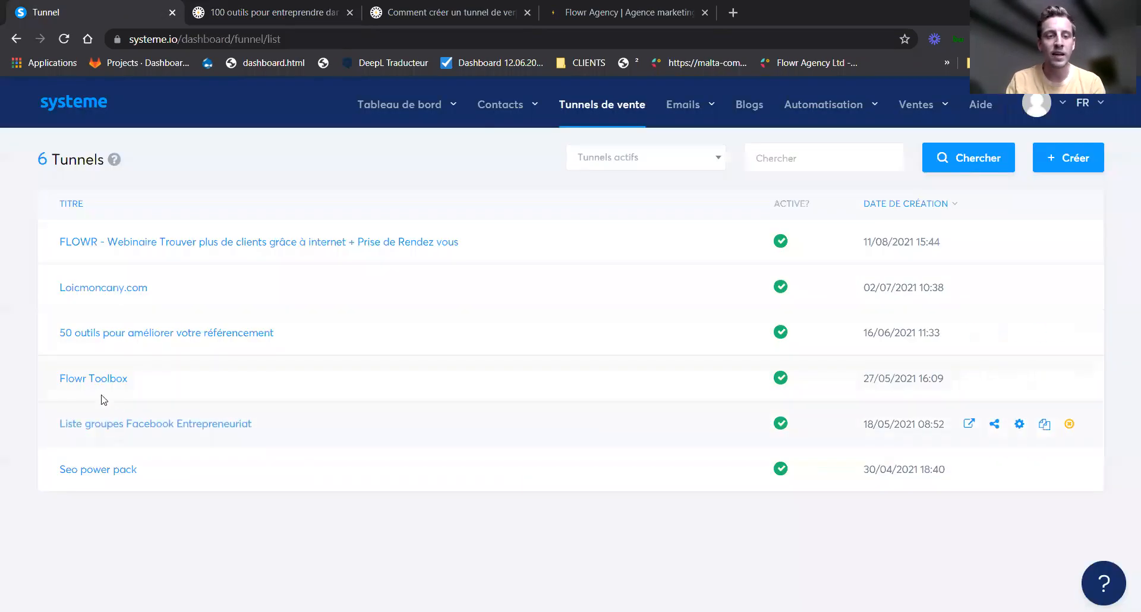
left_click(111, 379)
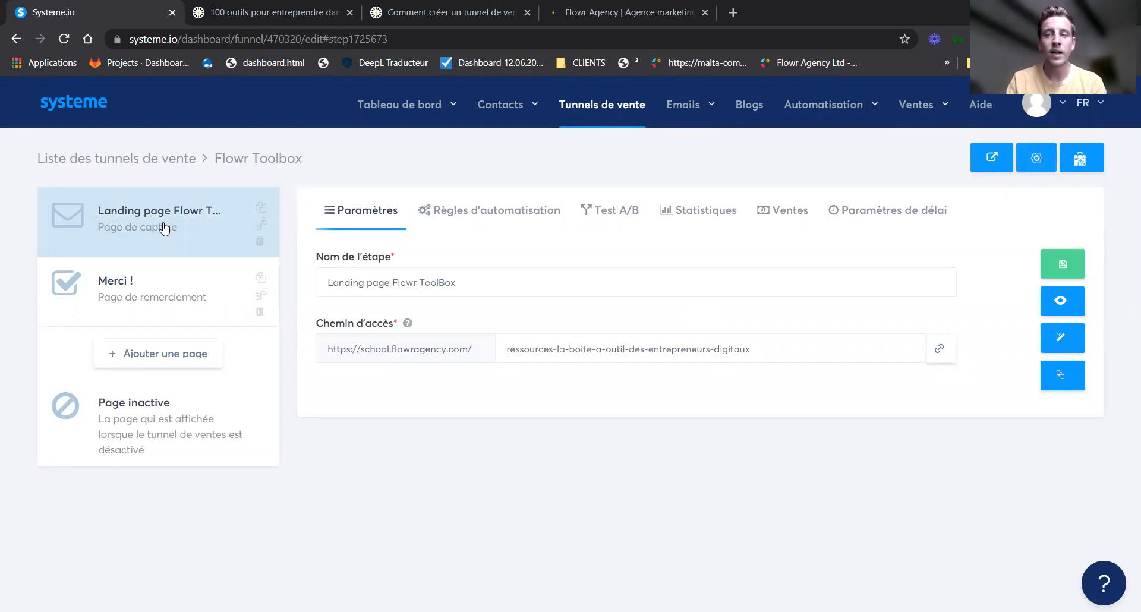
left_click(165, 295)
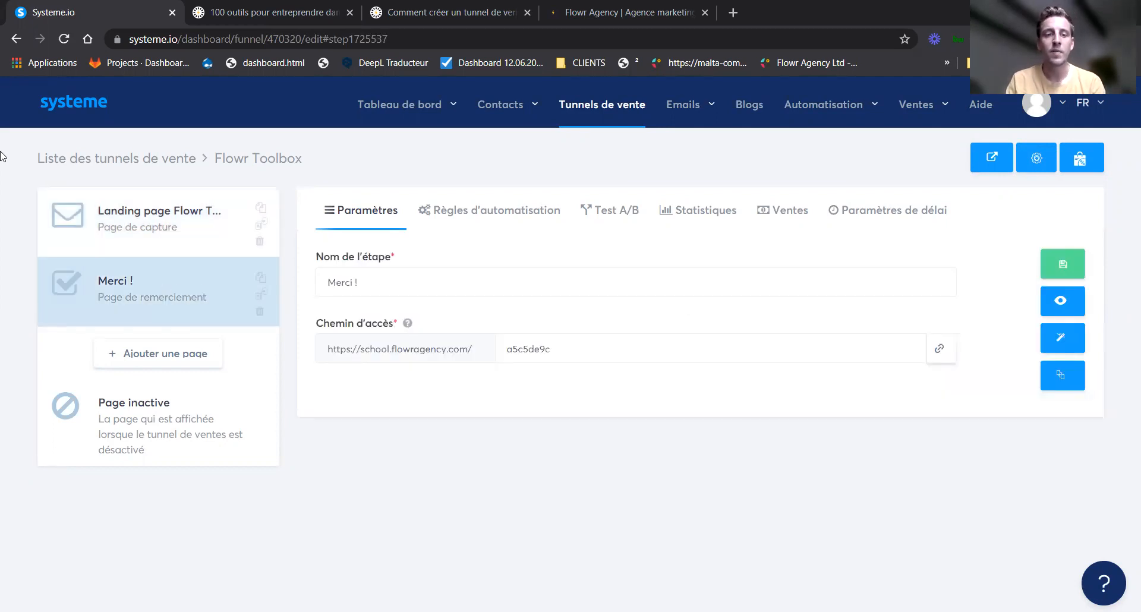
left_click(122, 212)
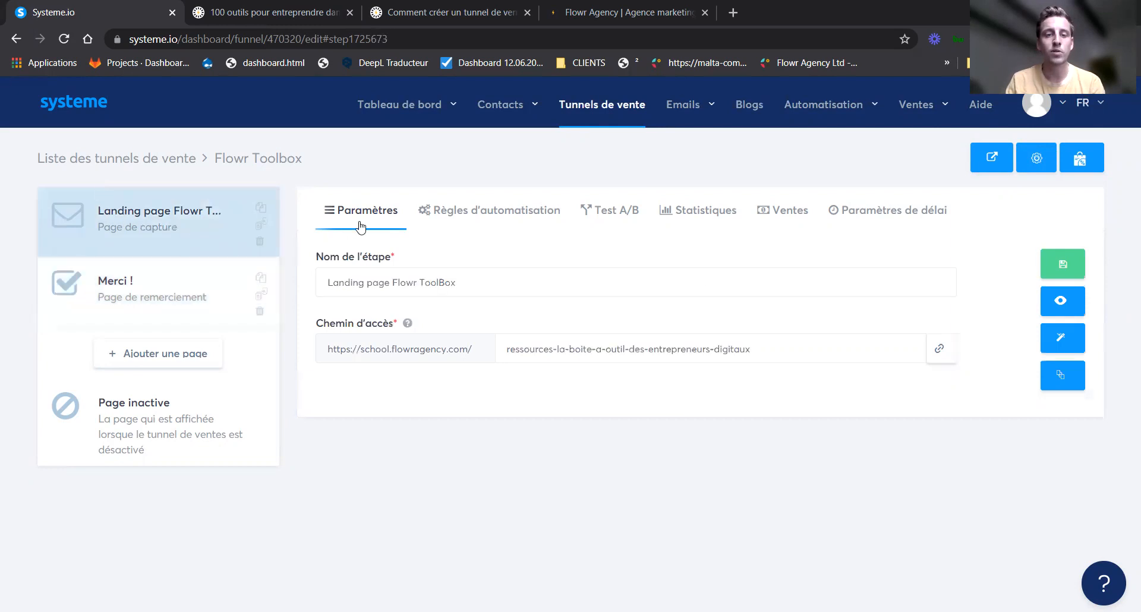
Open the landing page's opt-in automation rule and examine its campaign, email and tag actions.
left_click(454, 210)
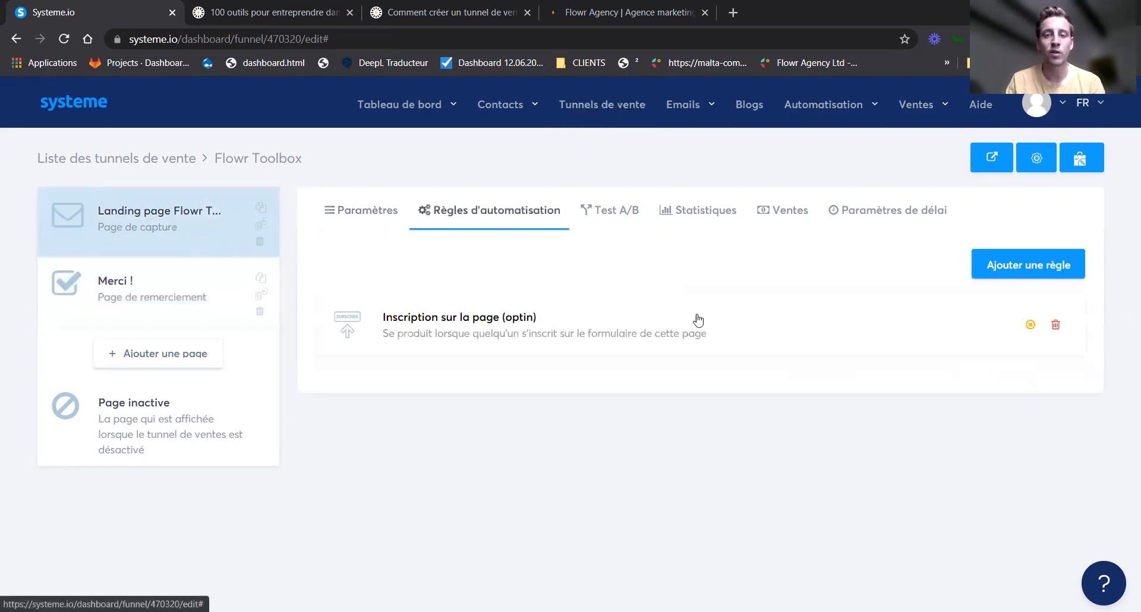
left_click(573, 326)
scroll(574, 324, "down", 1)
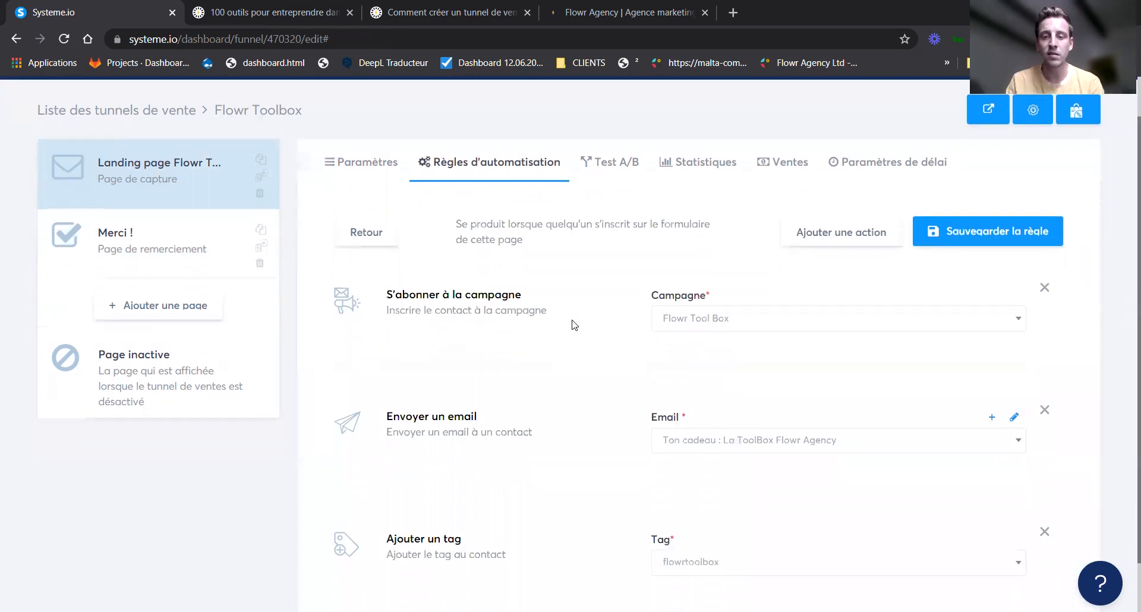
left_click_drag(429, 269, 494, 270)
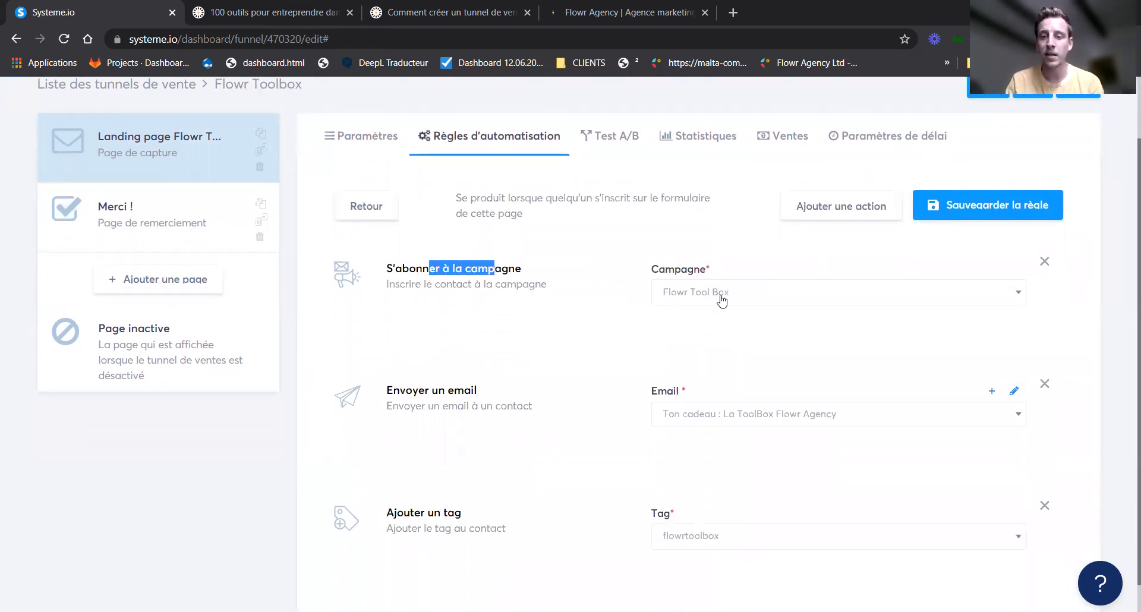
scroll(693, 297, "down", 1)
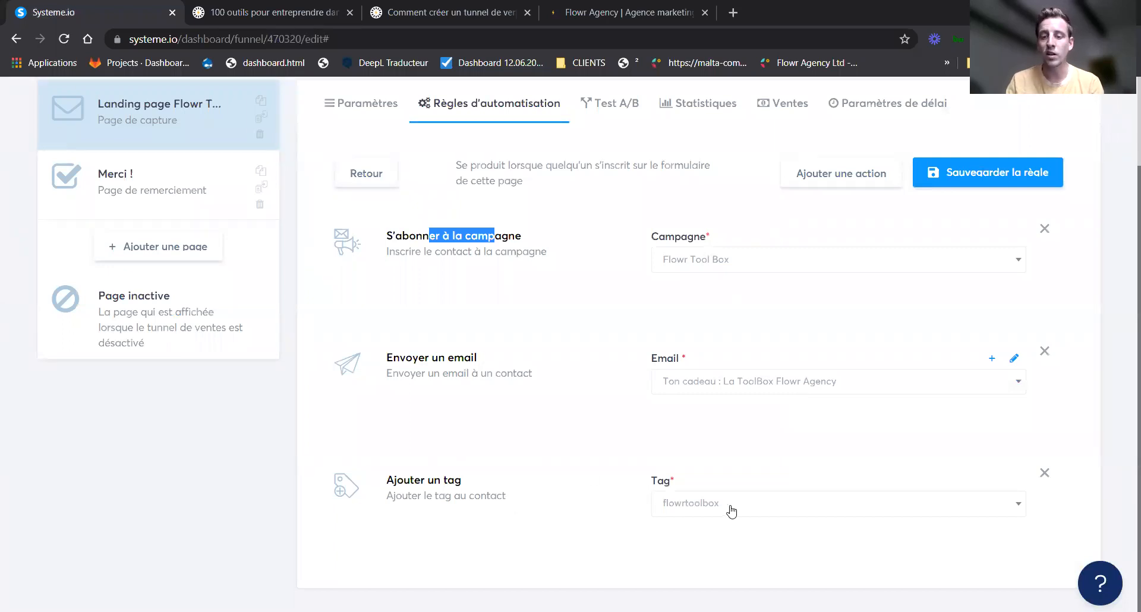
scroll(696, 461, "up", 3)
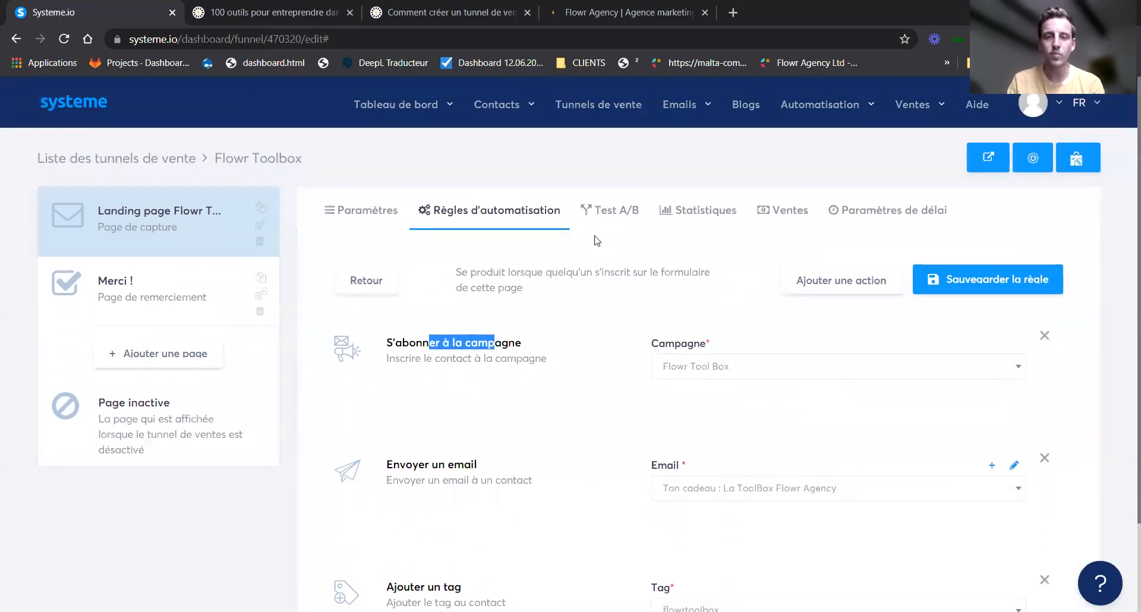
Examine the Flowr Toolbox funnel's page views and opt-in conversion statistics, and return to the funnel list.
left_click(697, 211)
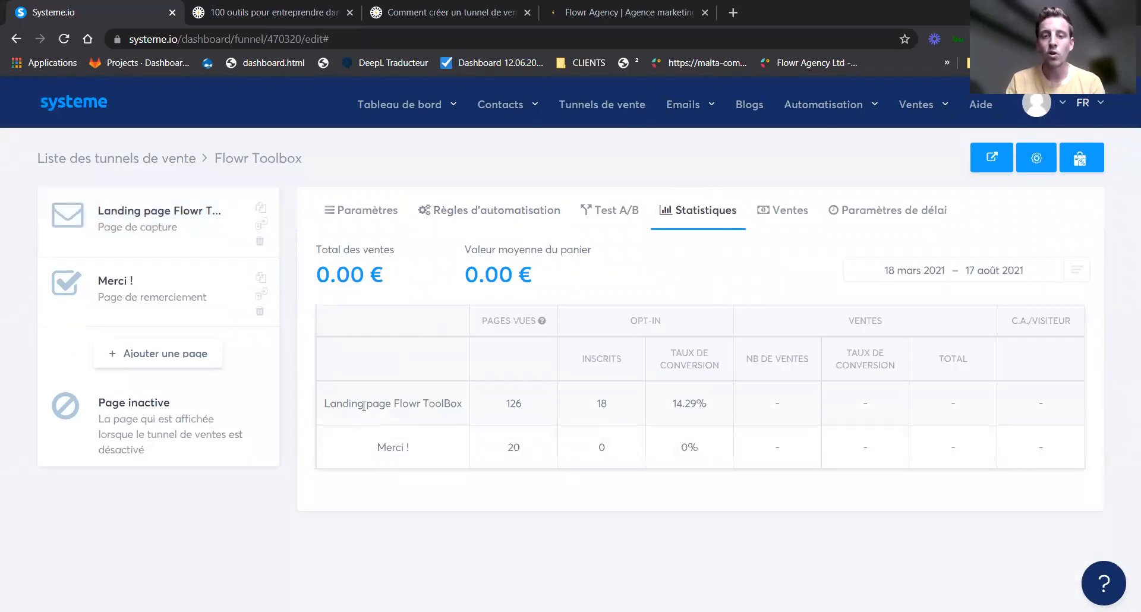
left_click_drag(503, 406, 720, 405)
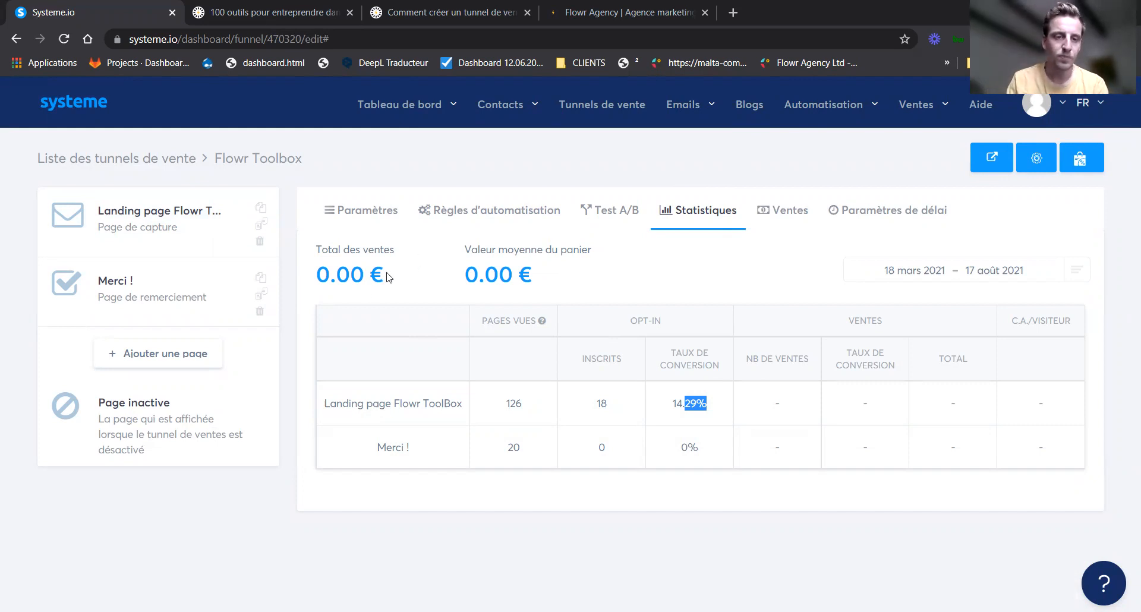
left_click(587, 105)
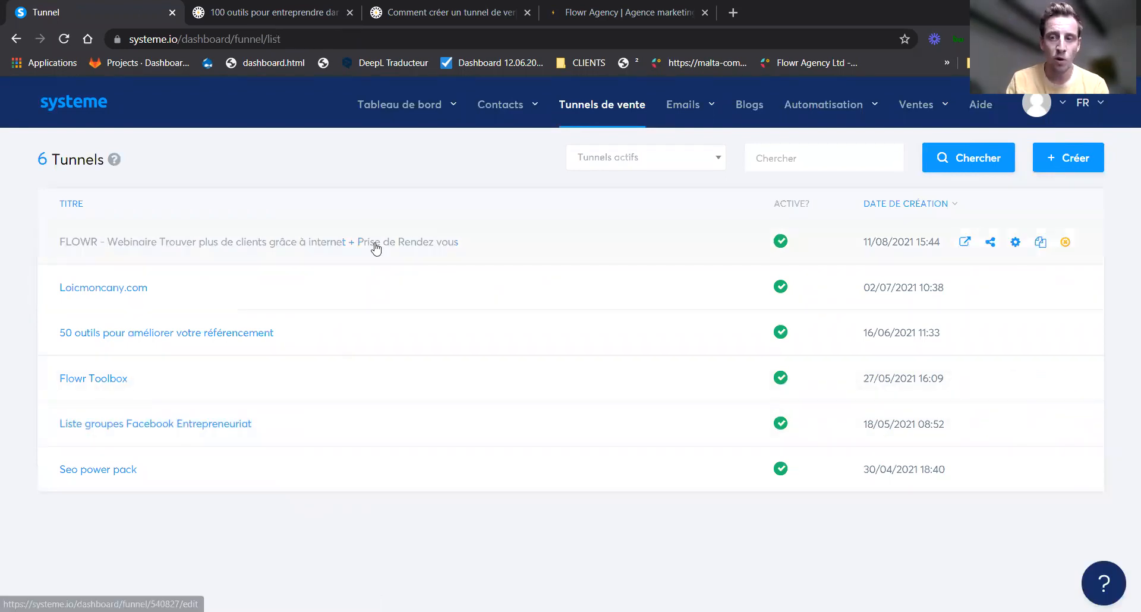
Open the Flowr Toolbox funnel's landing page in the page editor.
left_click(104, 378)
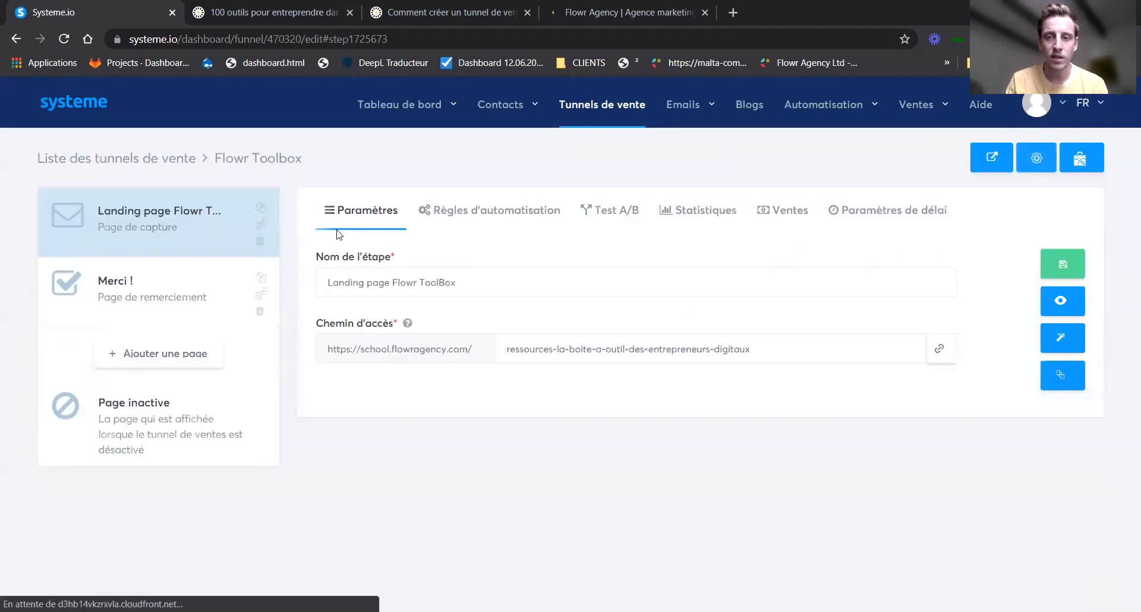
left_click(1069, 340)
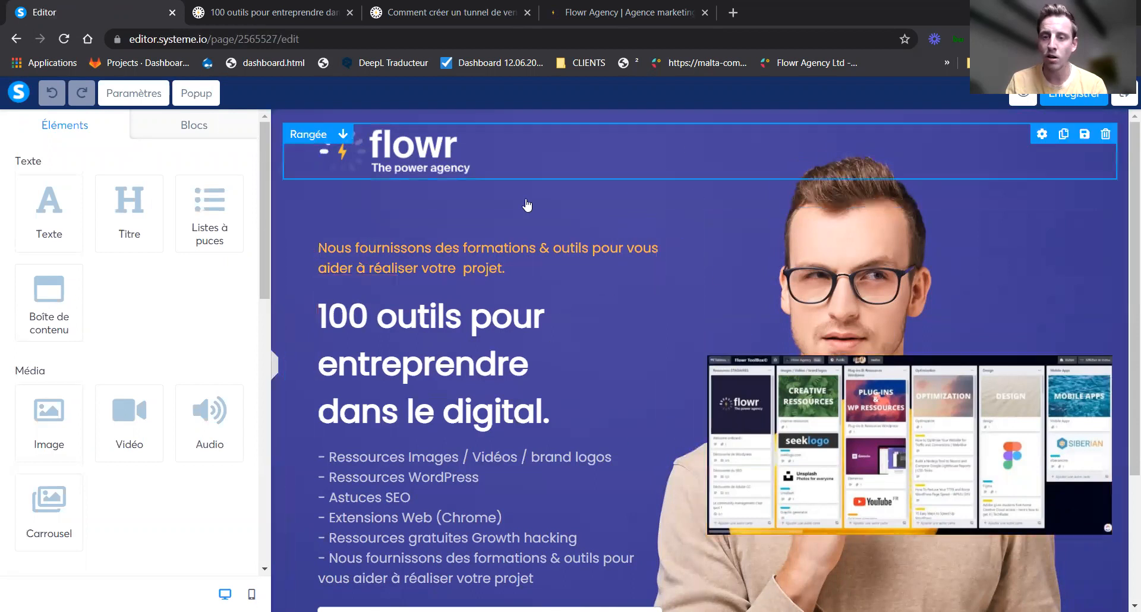
Try appending "dfsdfds" to the orange tagline above the headline, and remove the added text again.
left_click(501, 251)
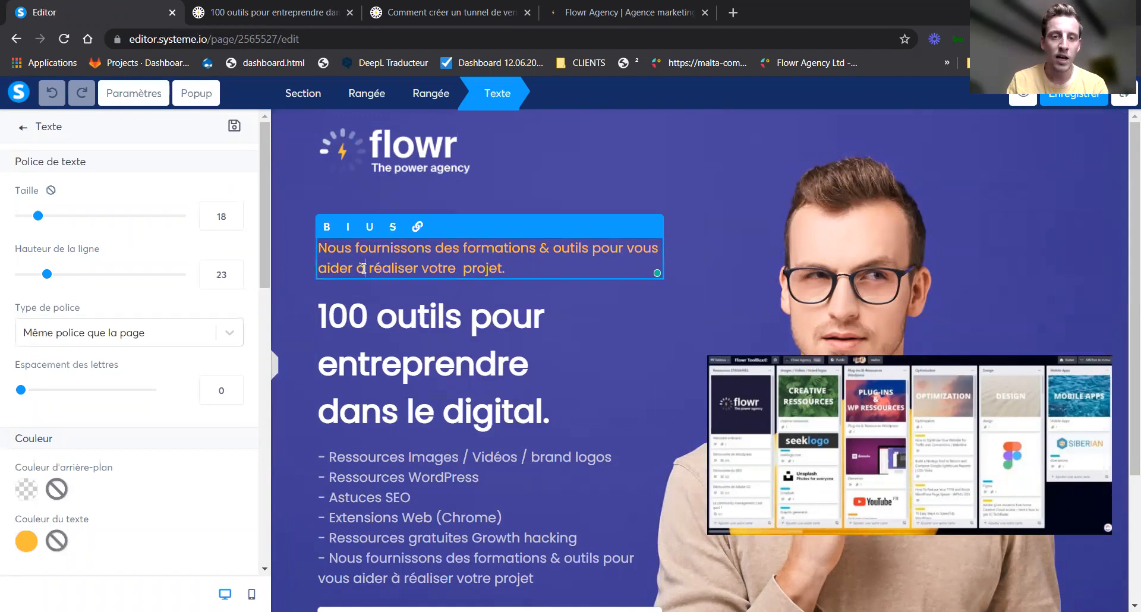
left_click(541, 271)
type("dfsdfds")
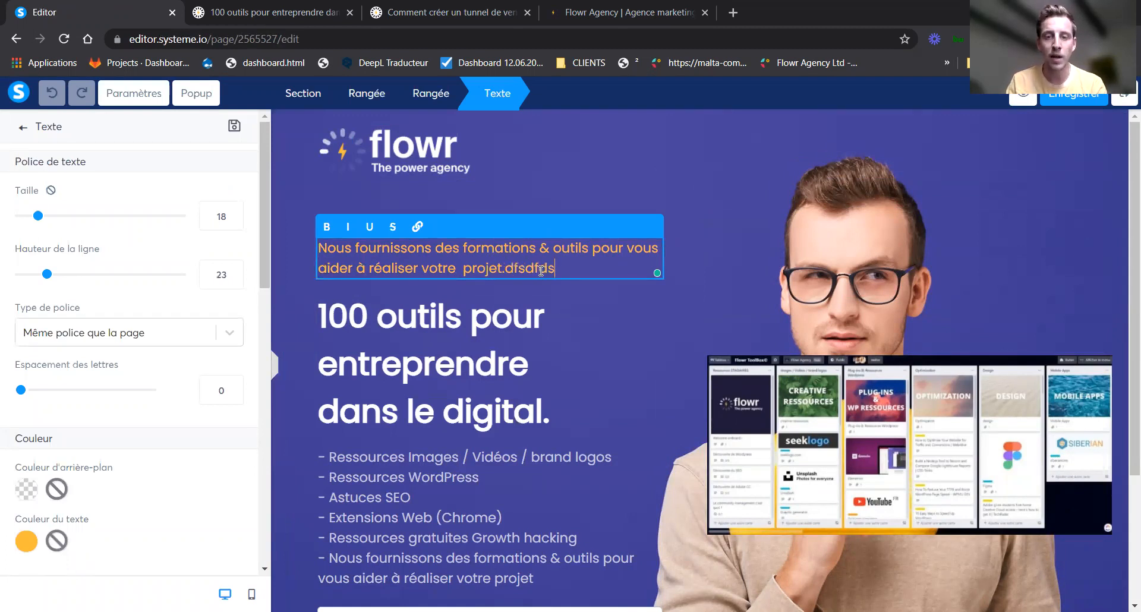
left_click(437, 358)
left_click(535, 265)
left_click_drag(504, 269, 571, 273)
key("BackSpace")
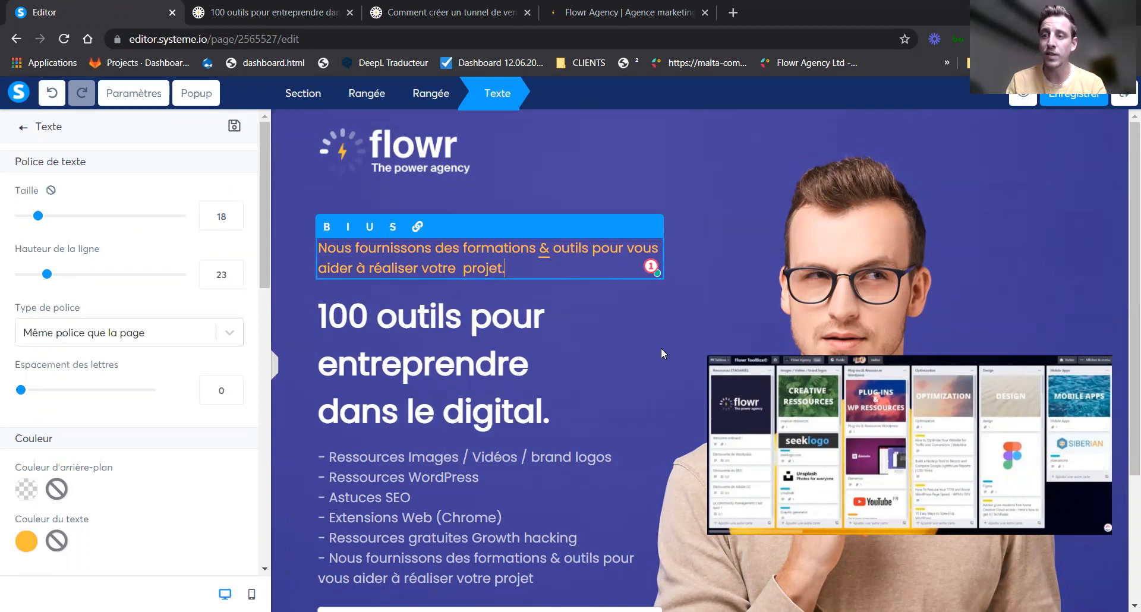
Examine the headline's text options and the page settings through to the SEO fields, and exit the page editor.
left_click(596, 391)
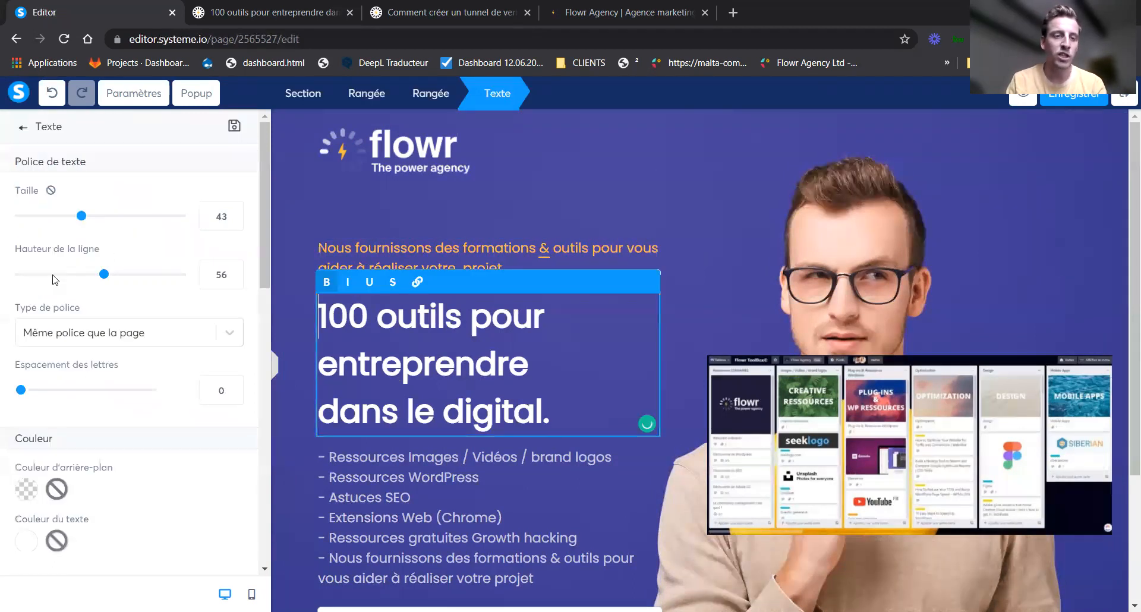
left_click(23, 127)
left_click(134, 98)
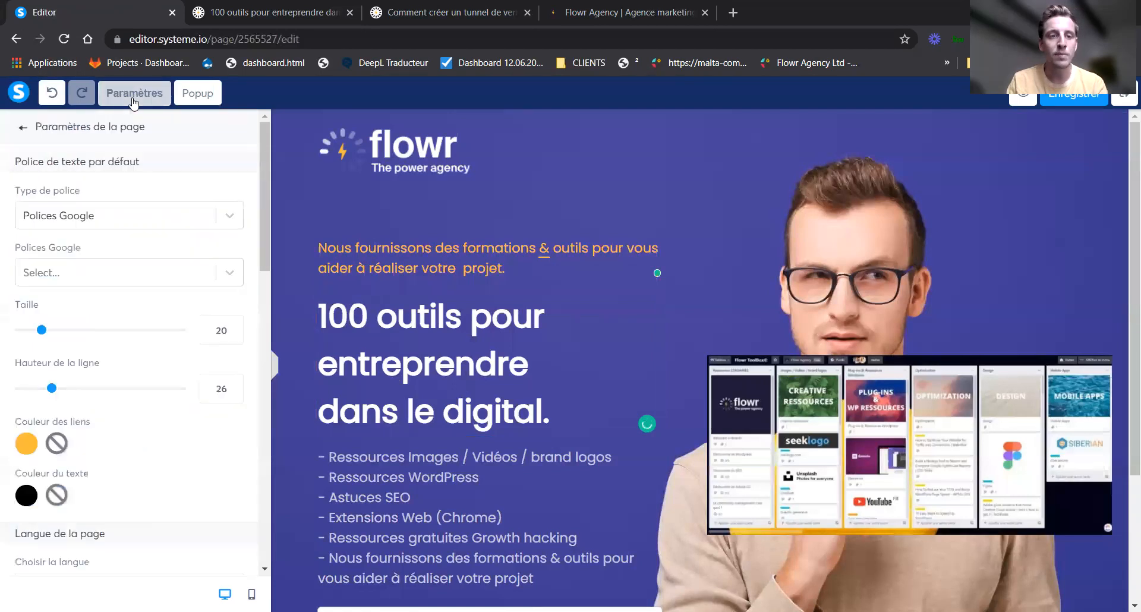
scroll(52, 522, "down", 2)
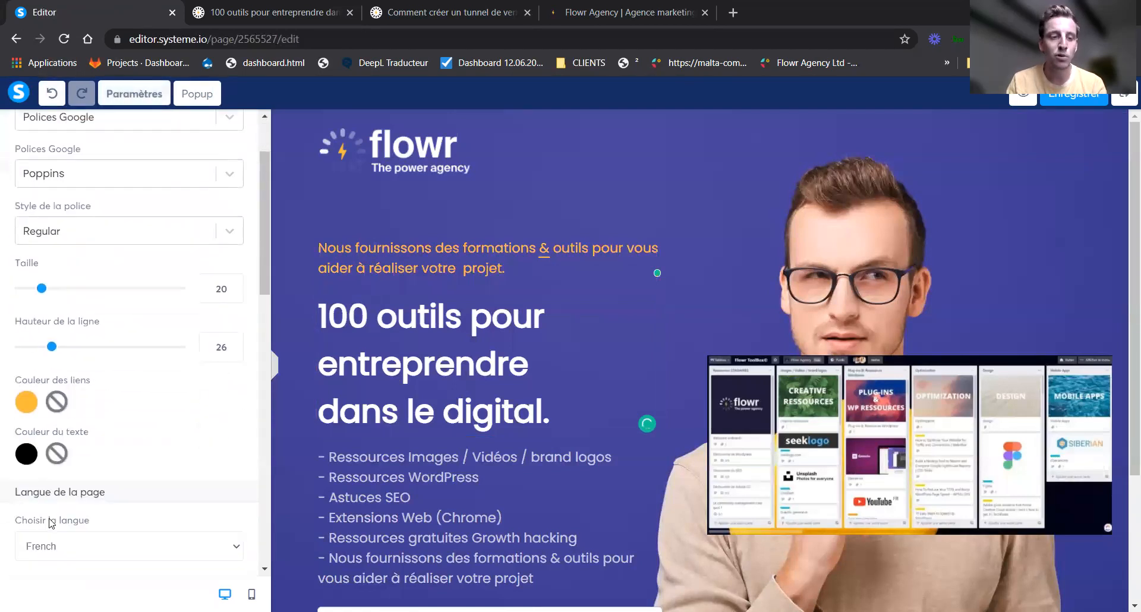
scroll(81, 499, "down", 6)
scroll(83, 390, "down", 7)
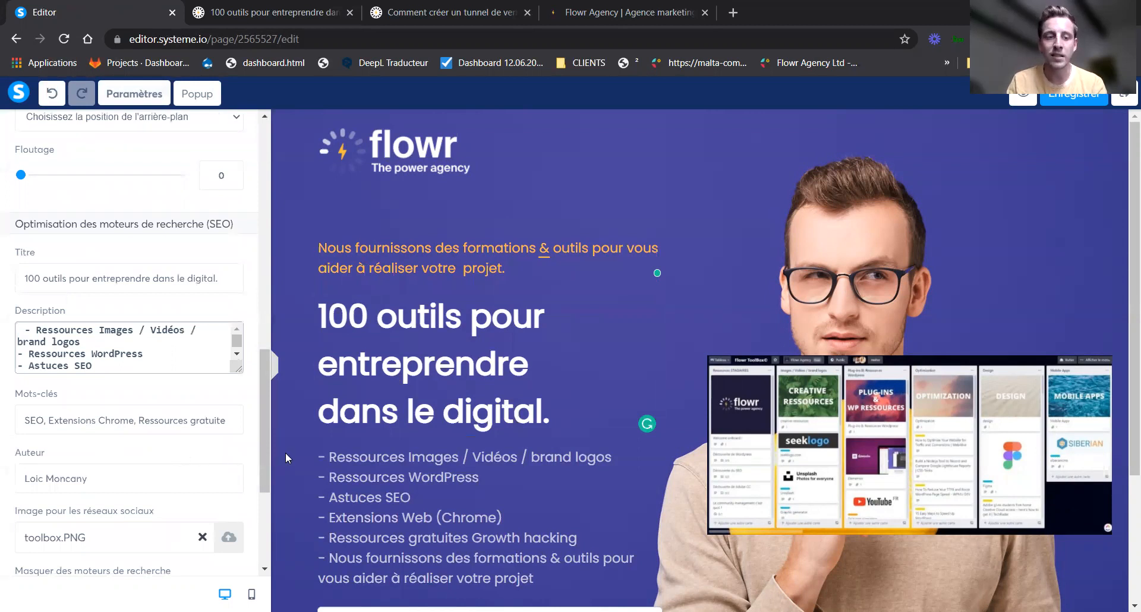
left_click(1122, 101)
left_click(634, 138)
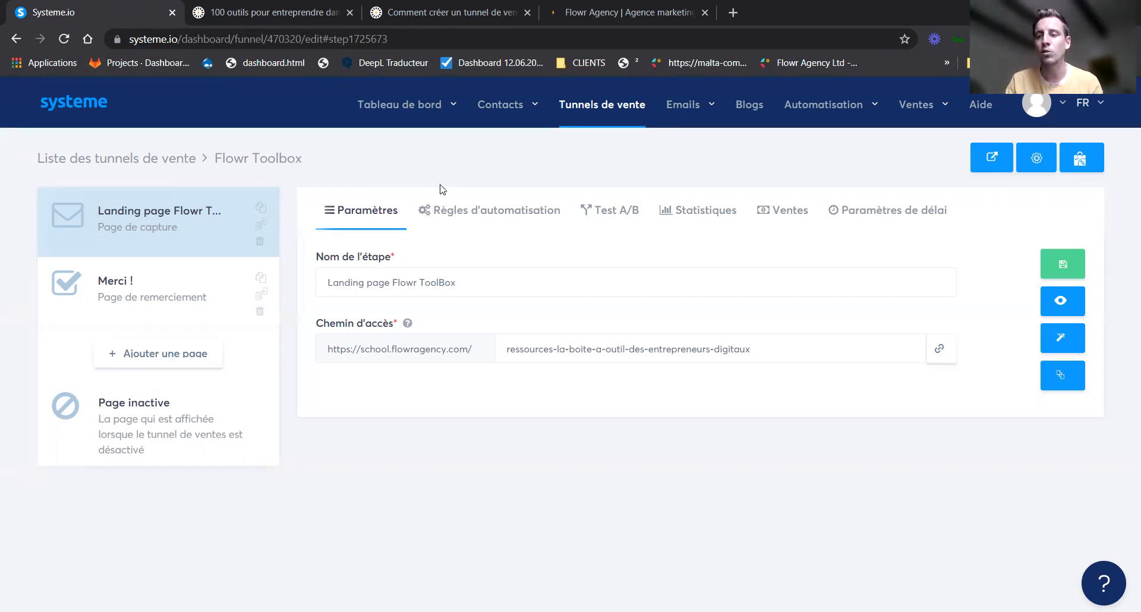
Review the list of email campaigns and open the list of products for sale.
mouse_move(673, 107)
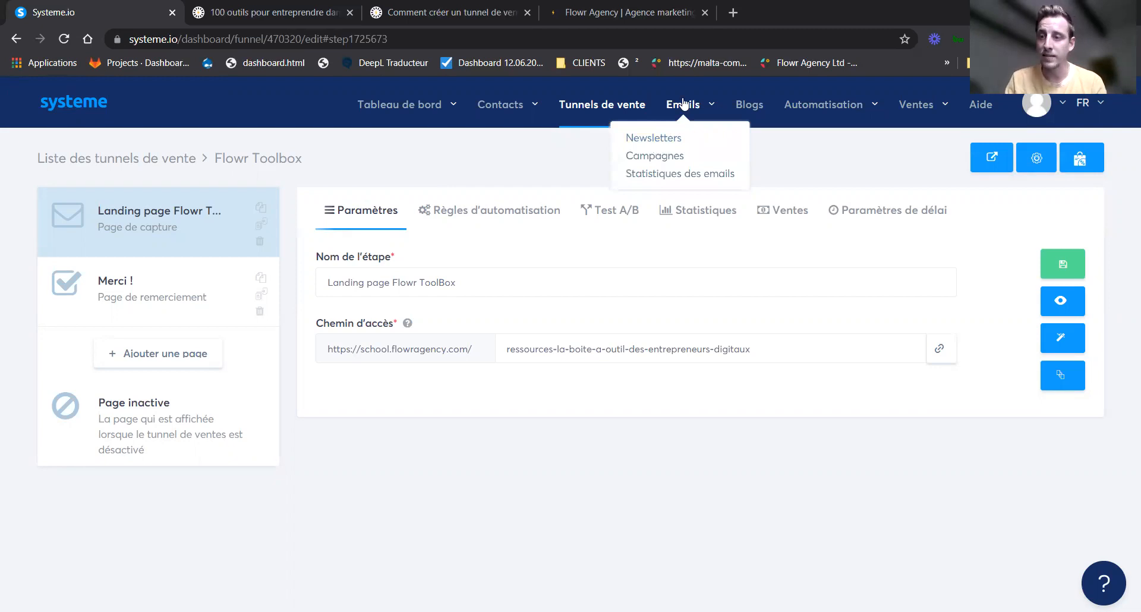
left_click(666, 158)
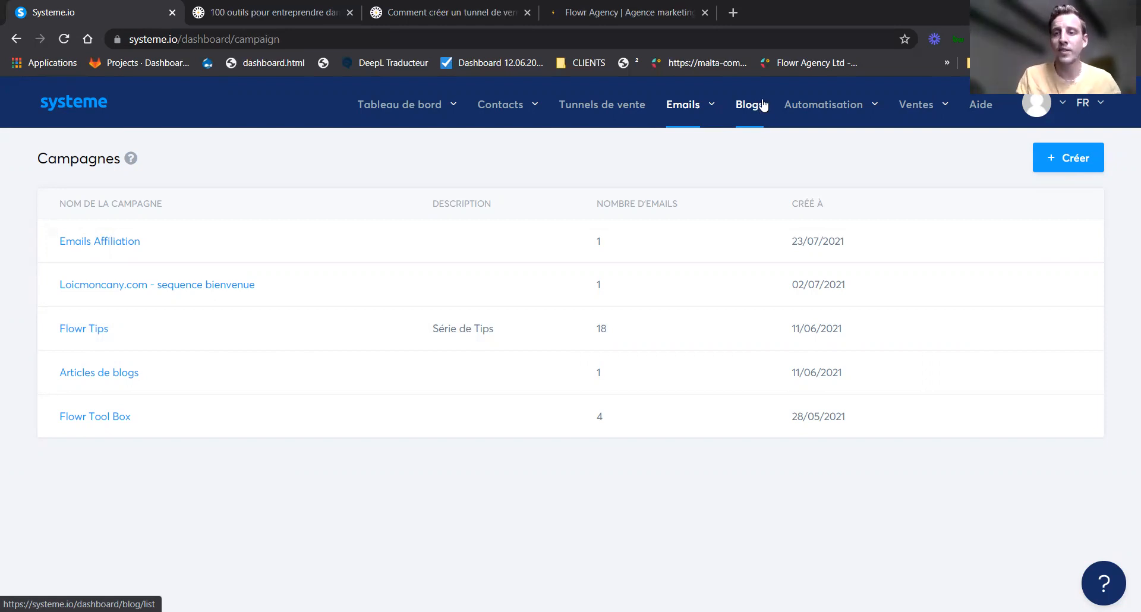
mouse_move(823, 107)
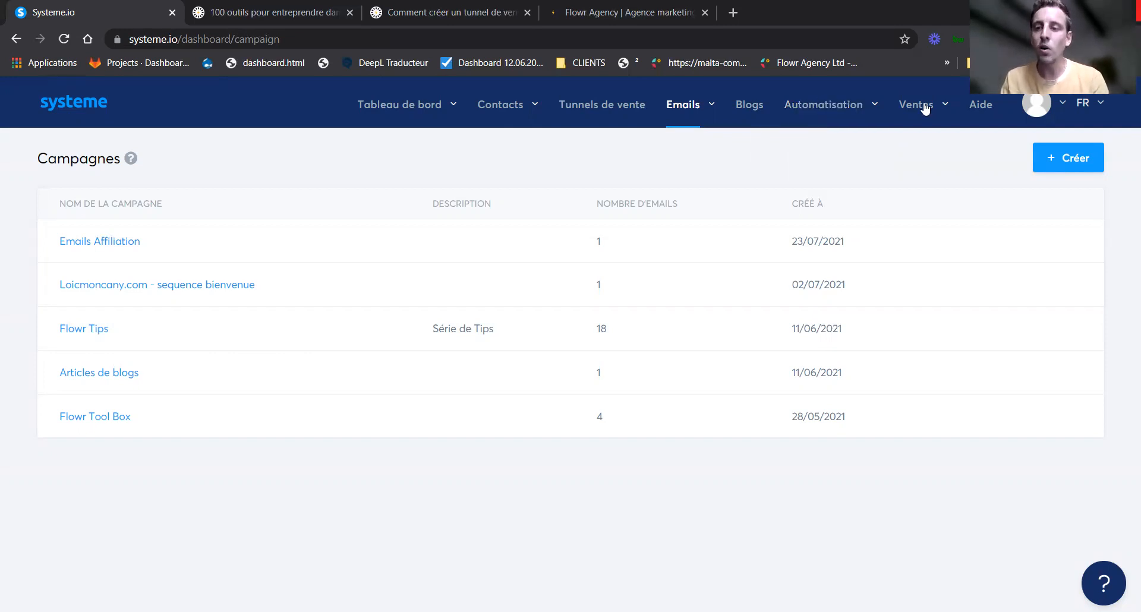
mouse_move(924, 108)
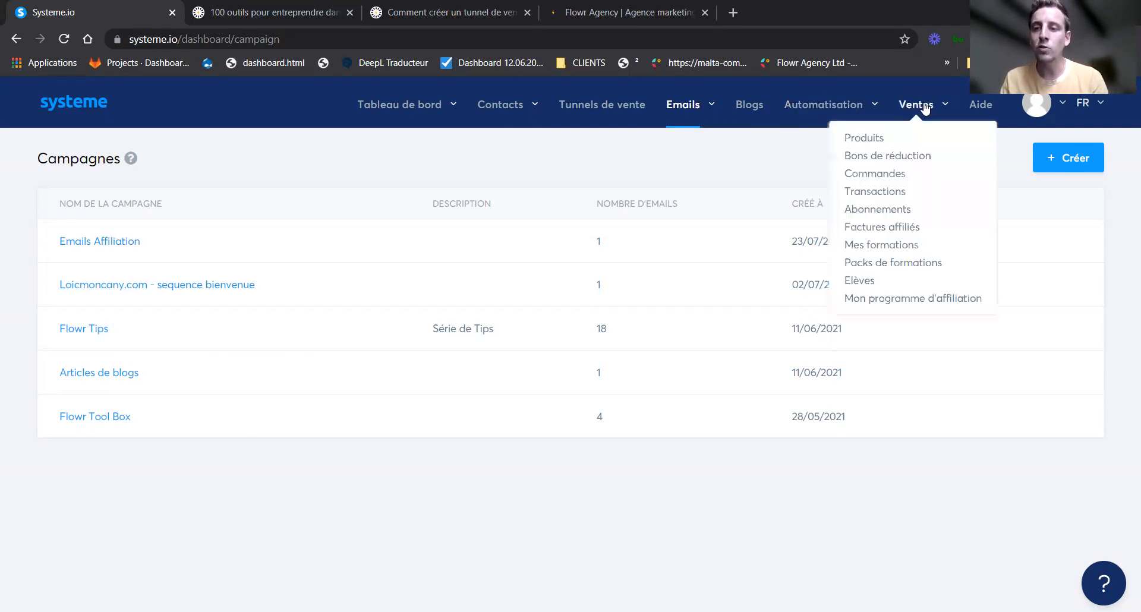
left_click(855, 140)
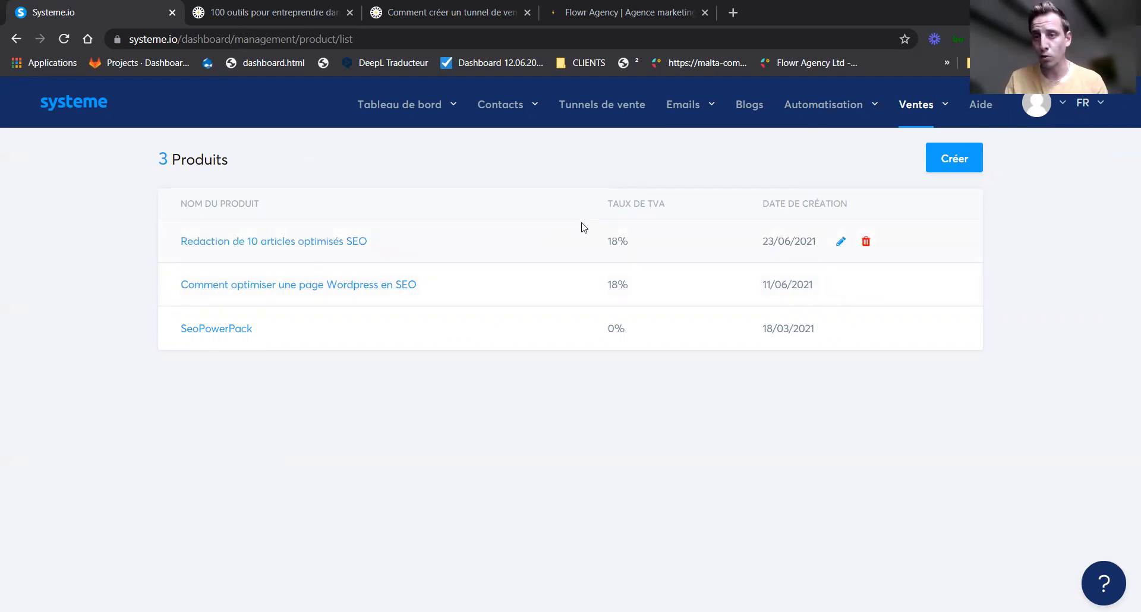
mouse_move(906, 120)
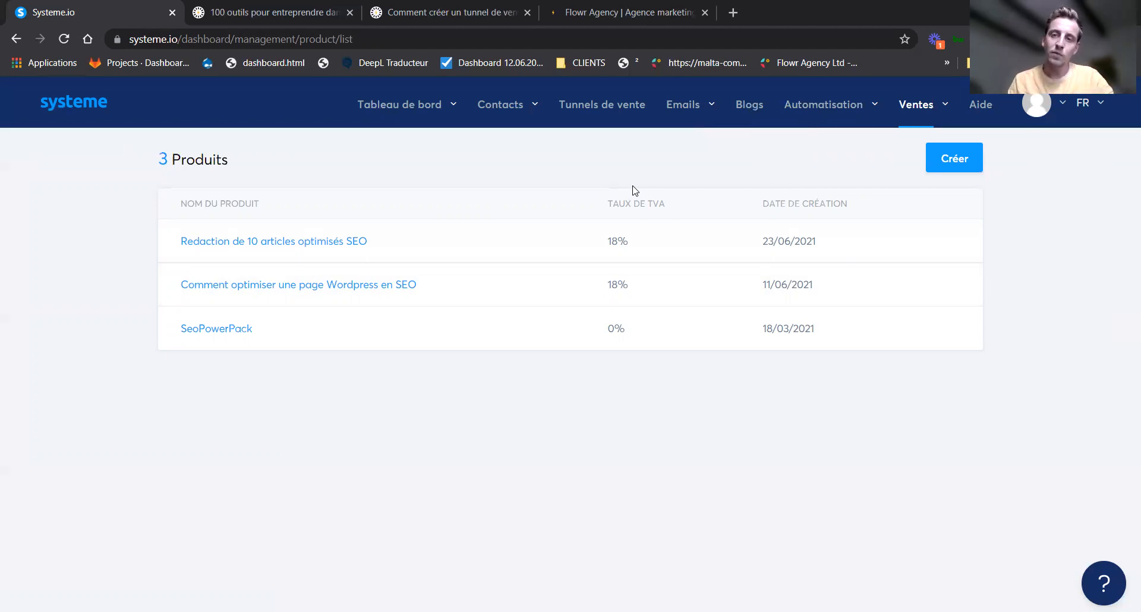
mouse_move(491, 107)
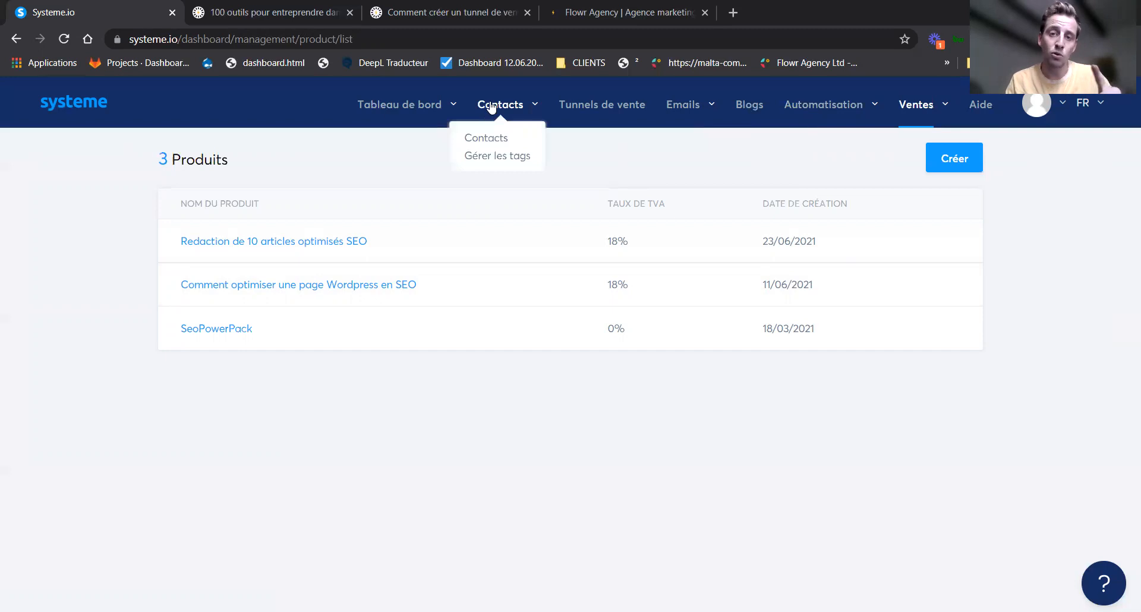